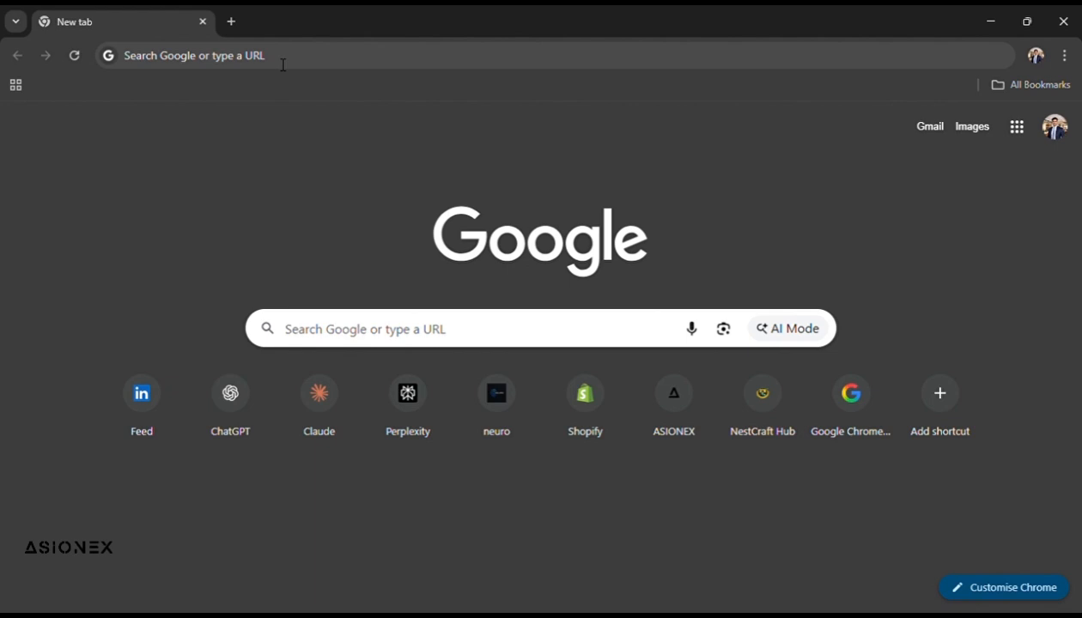
Search Google for "google ads" and open the sponsored Google Ads sign-in result
click(283, 65)
text(google ads)
key(Return)
scroll(179, 313, down, 3)
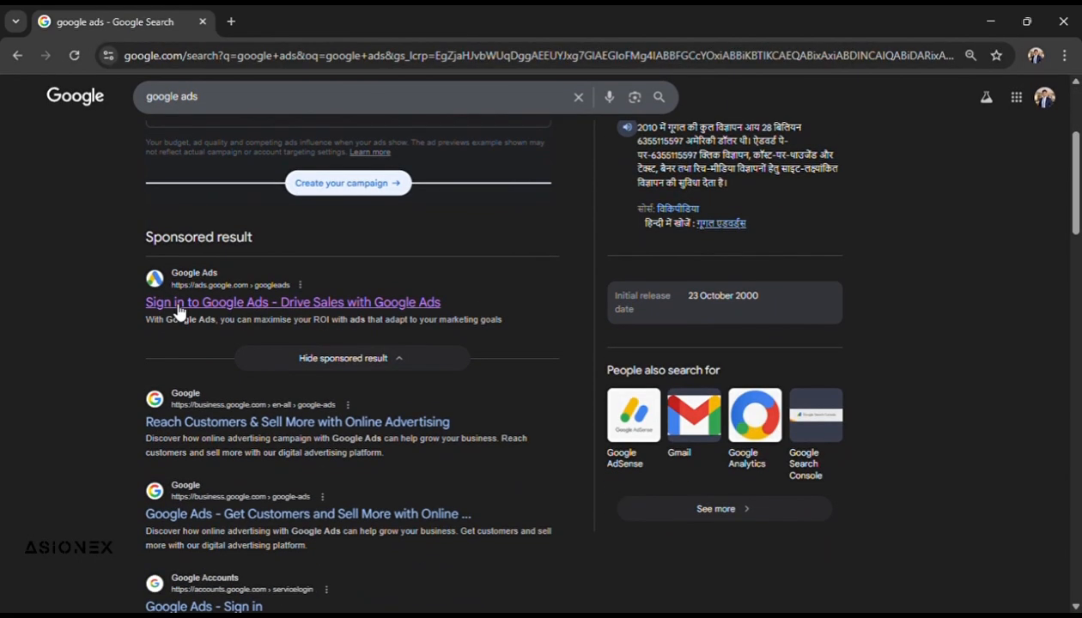
click(179, 307)
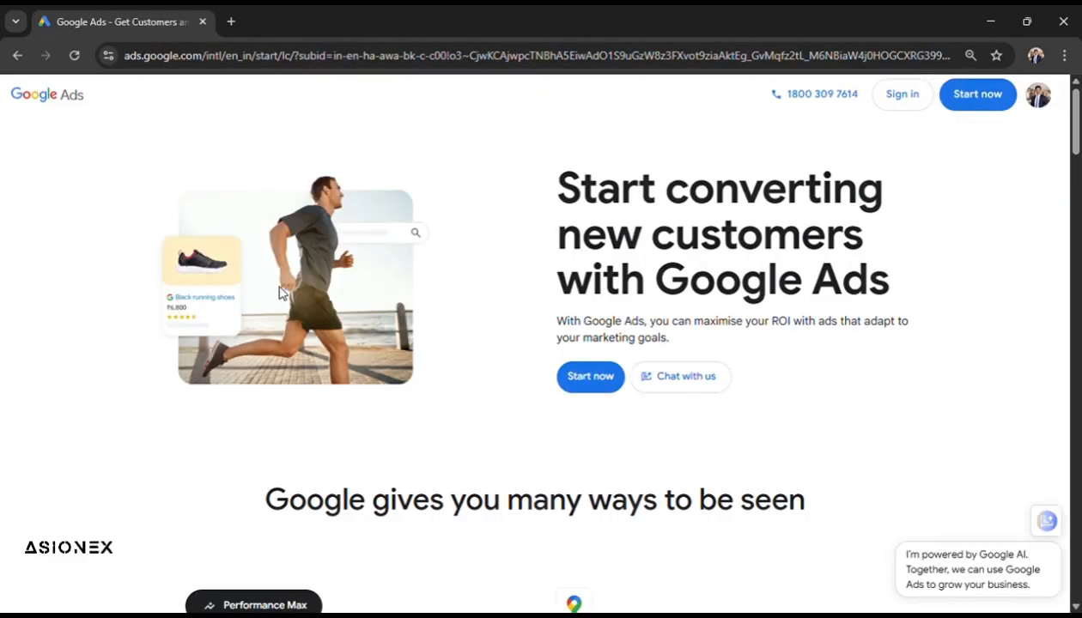
Create a new Google Ads account instead of resuming an existing one, and proceed past the first-campaign introduction
click(1042, 105)
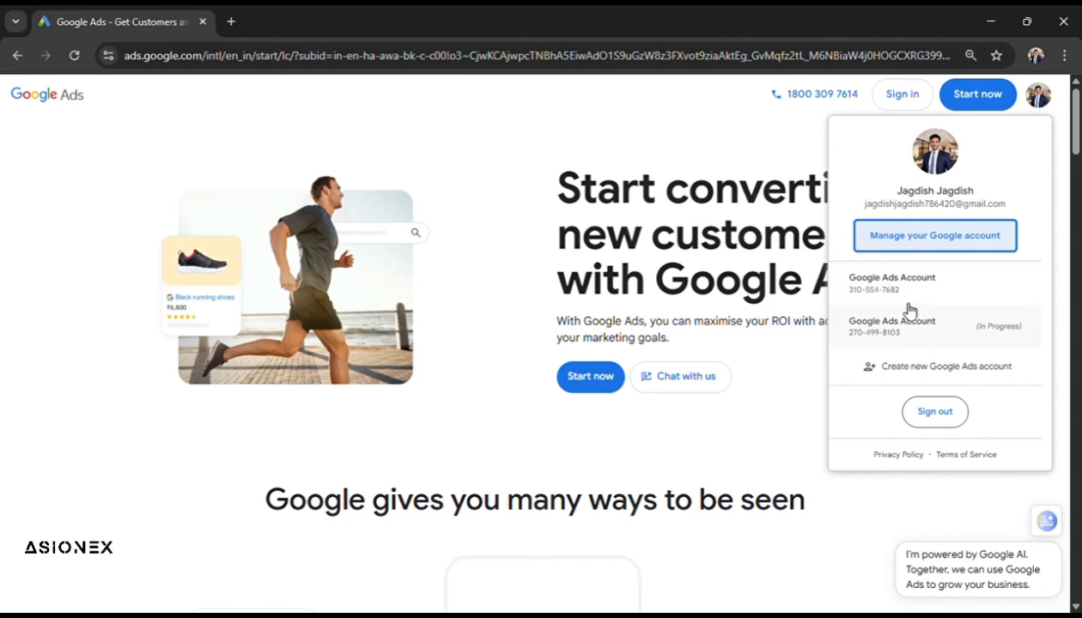
click(916, 365)
click(650, 384)
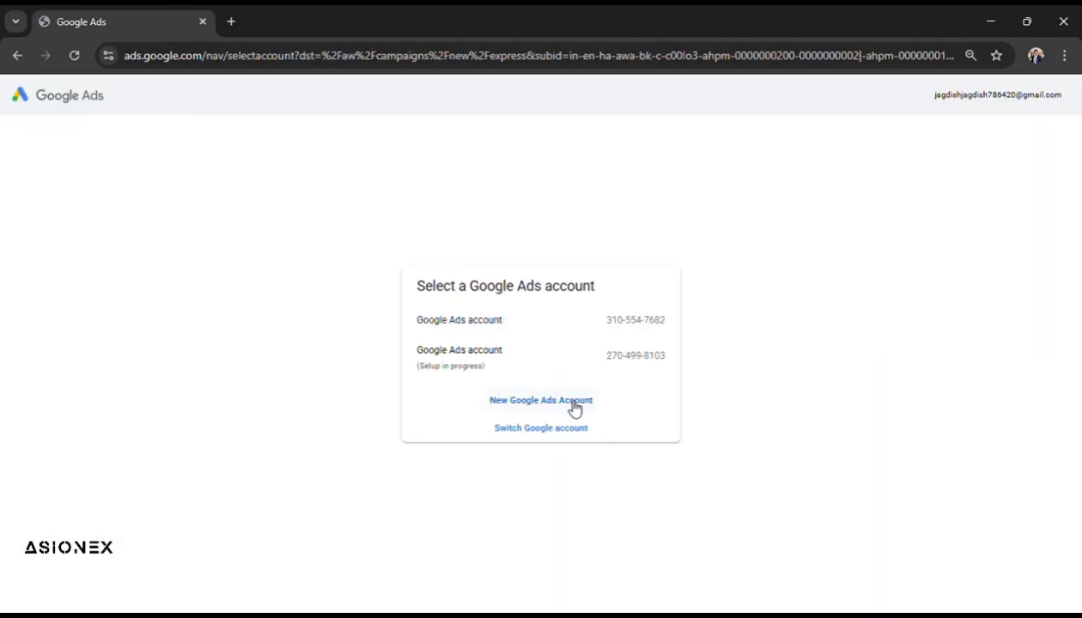
click(574, 407)
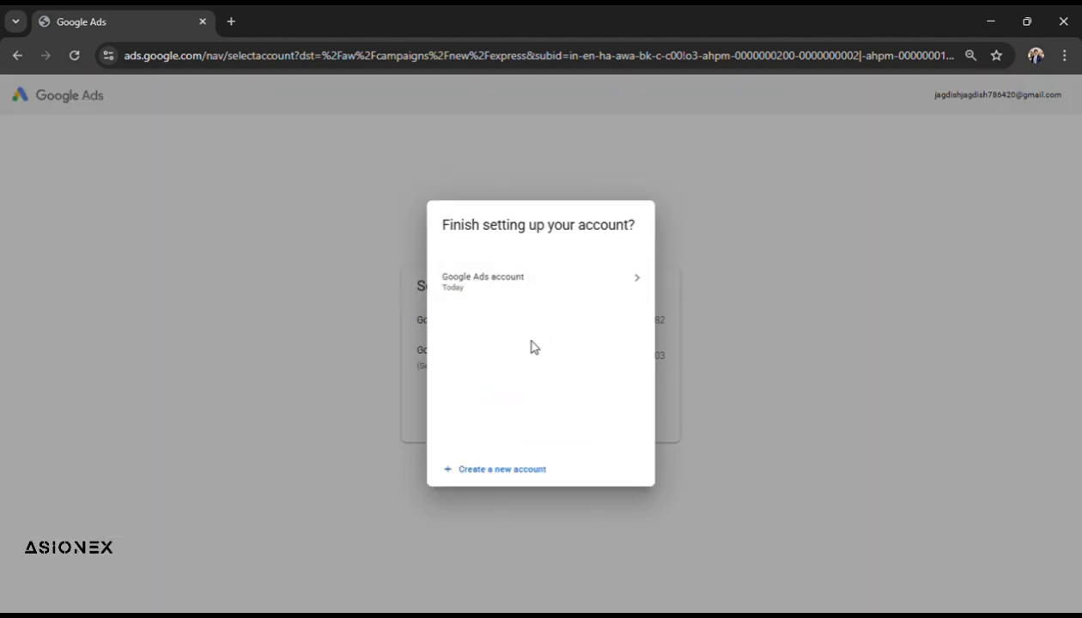
click(504, 469)
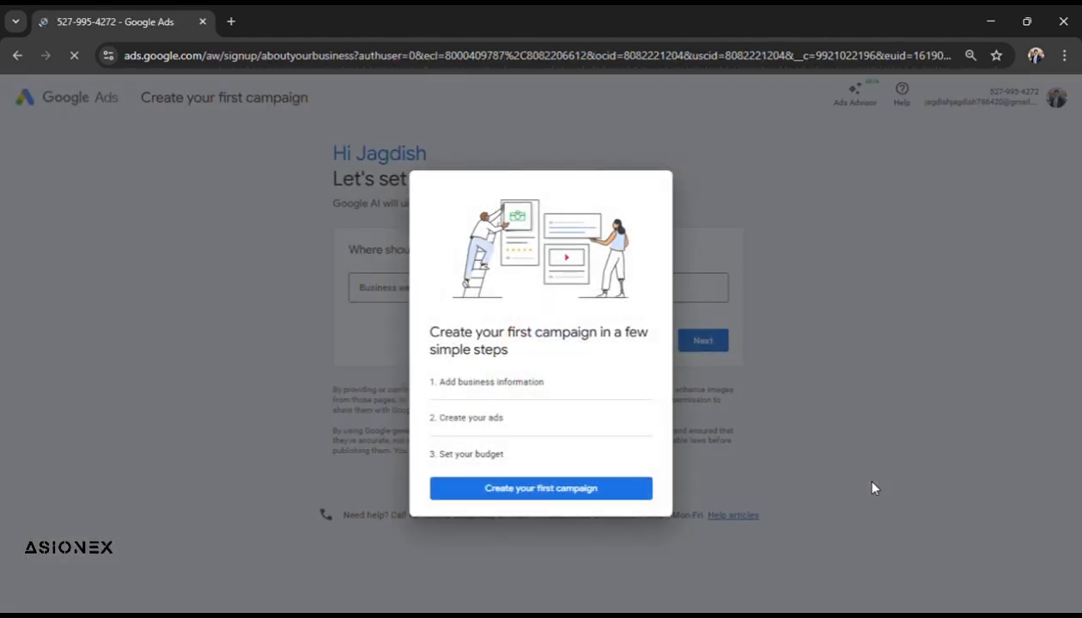
click(806, 489)
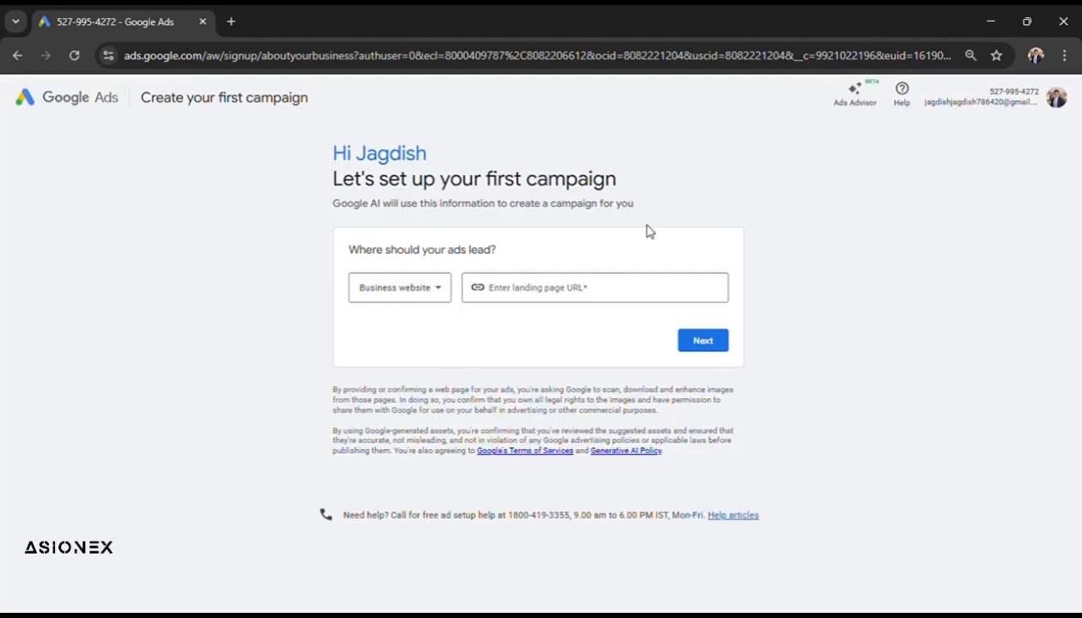
click(522, 294)
text(www)
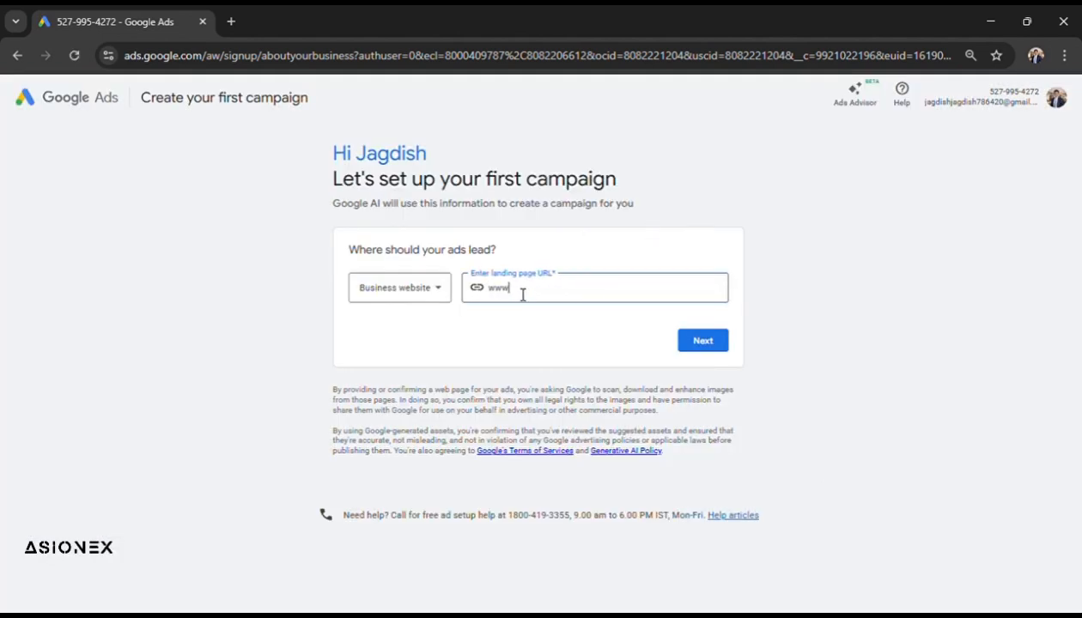
text(.yourwebsite.com)
click(700, 344)
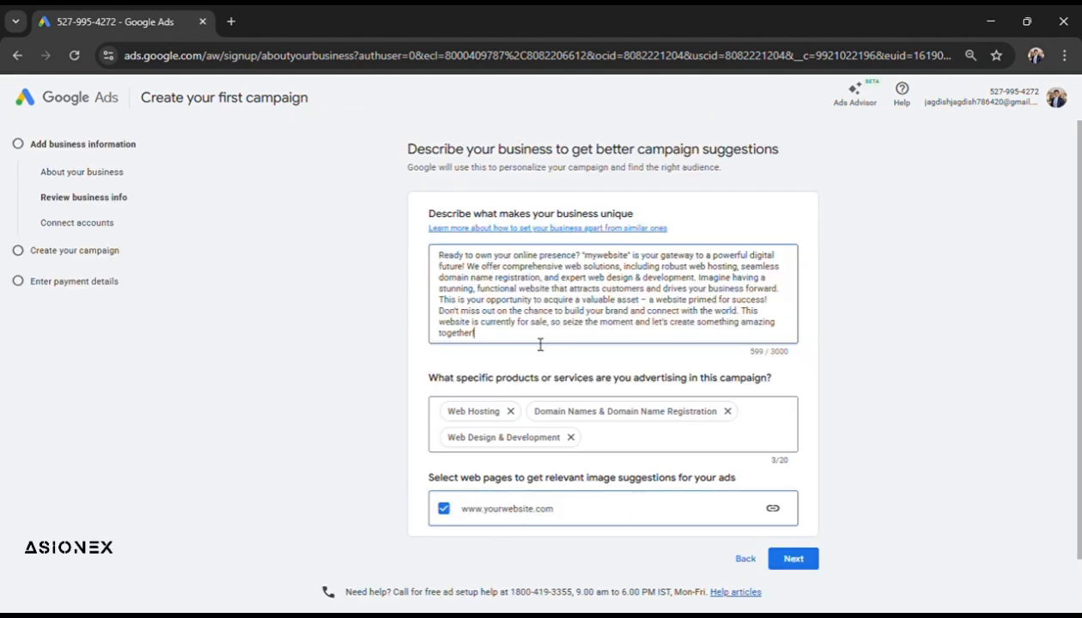
Accept the suggested business description, products and web page, and skip linking further accounts
scroll(481, 407, down, 1)
scroll(798, 374, up, 1)
scroll(798, 374, down, 1)
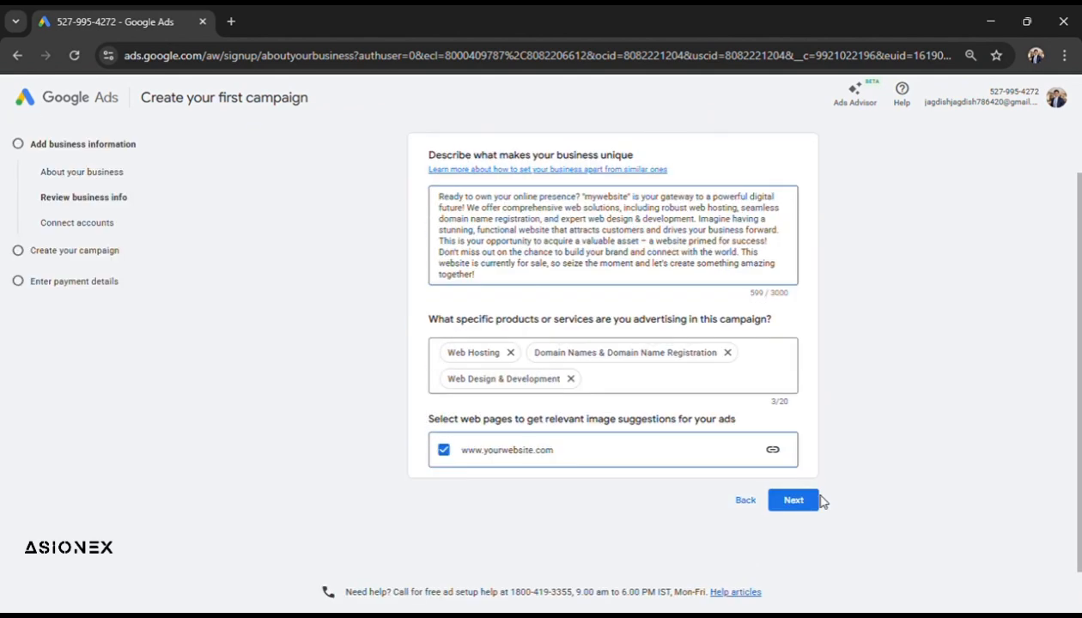
click(806, 507)
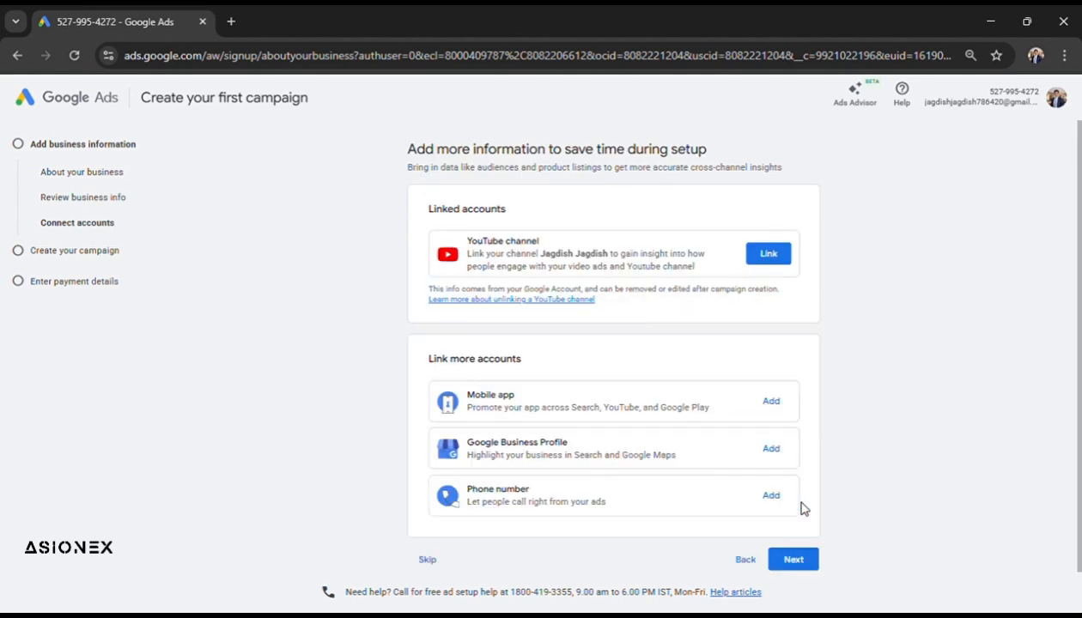
scroll(802, 507, down, 1)
click(429, 537)
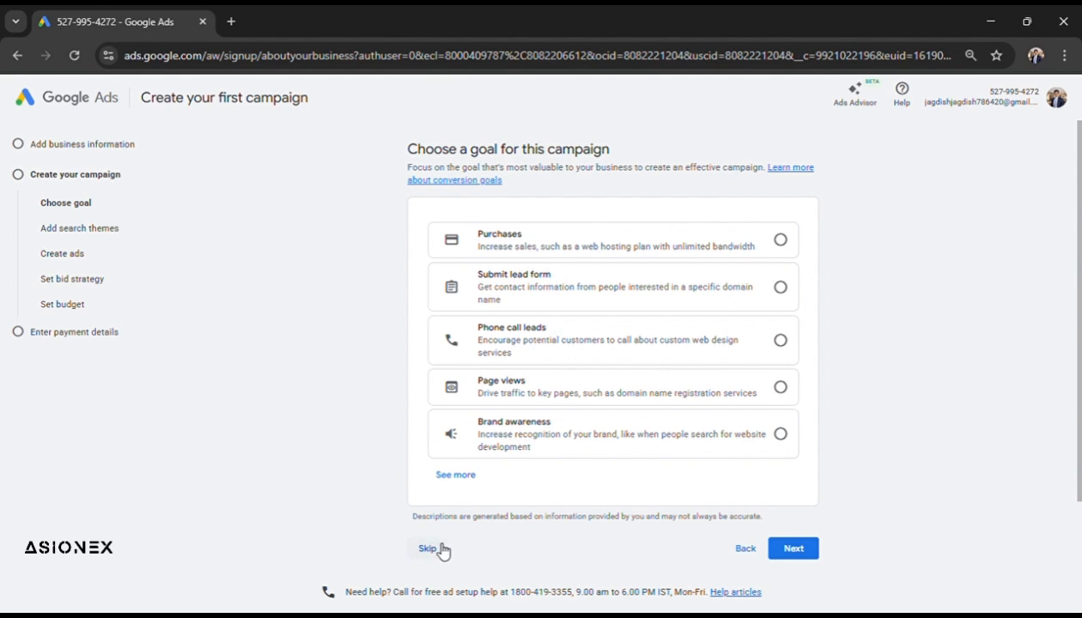
Skip the goal and leave campaign creation, confirming India, (GMT+05:30) India Time and Indian Rupee (INR) as account settings
click(440, 549)
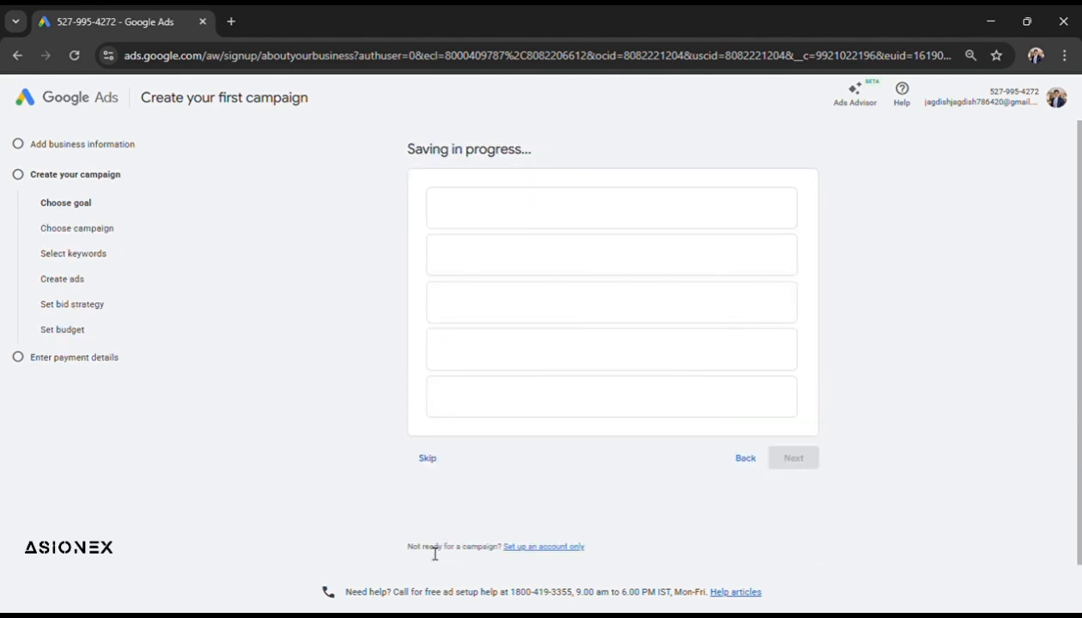
click(428, 464)
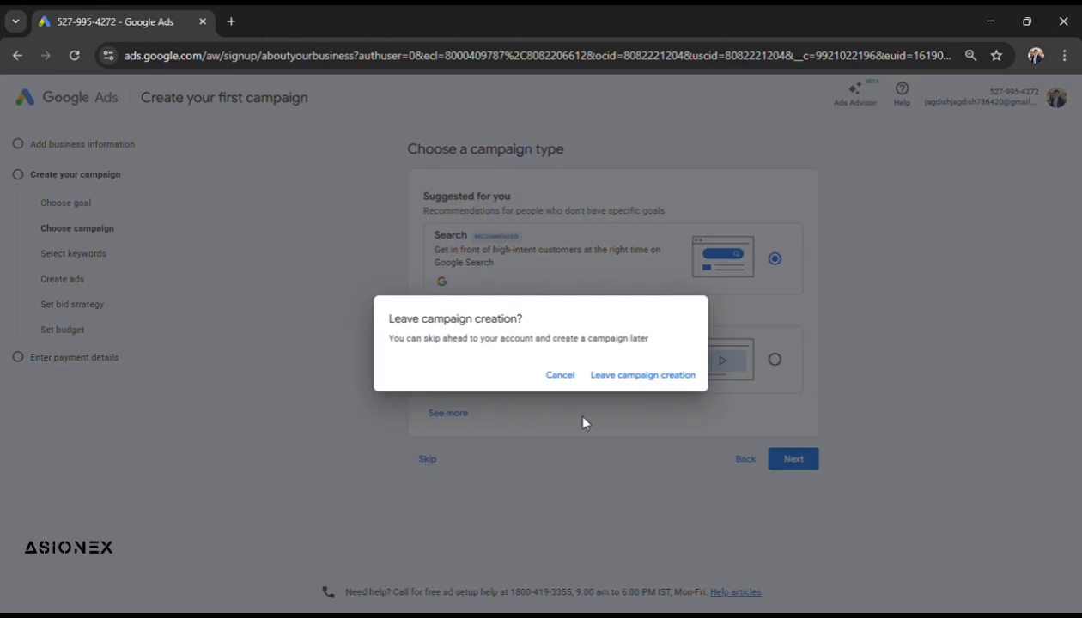
click(657, 375)
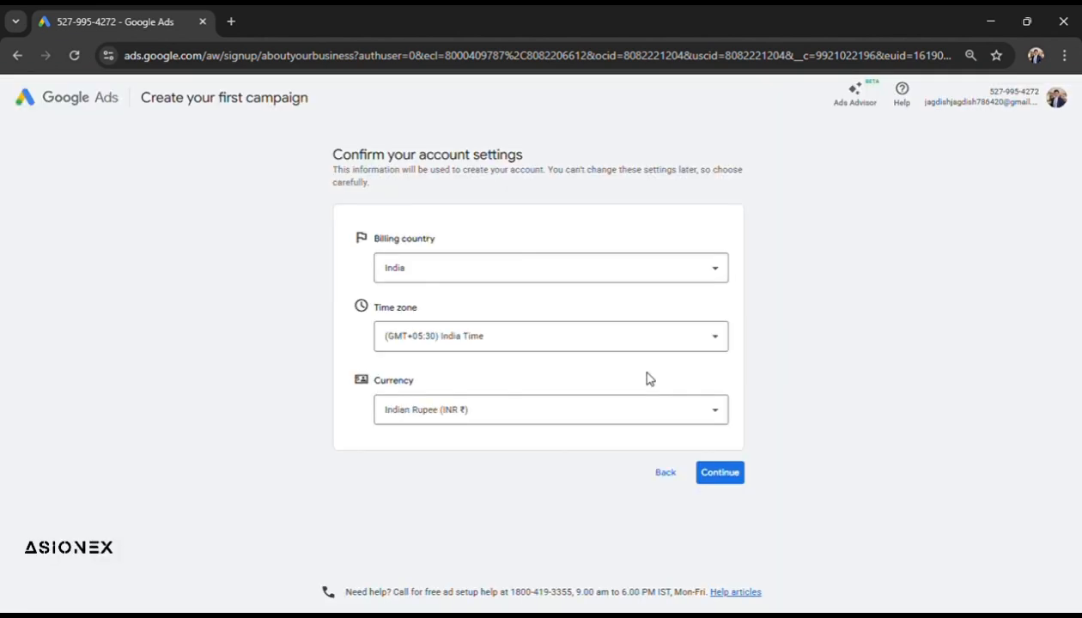
click(721, 479)
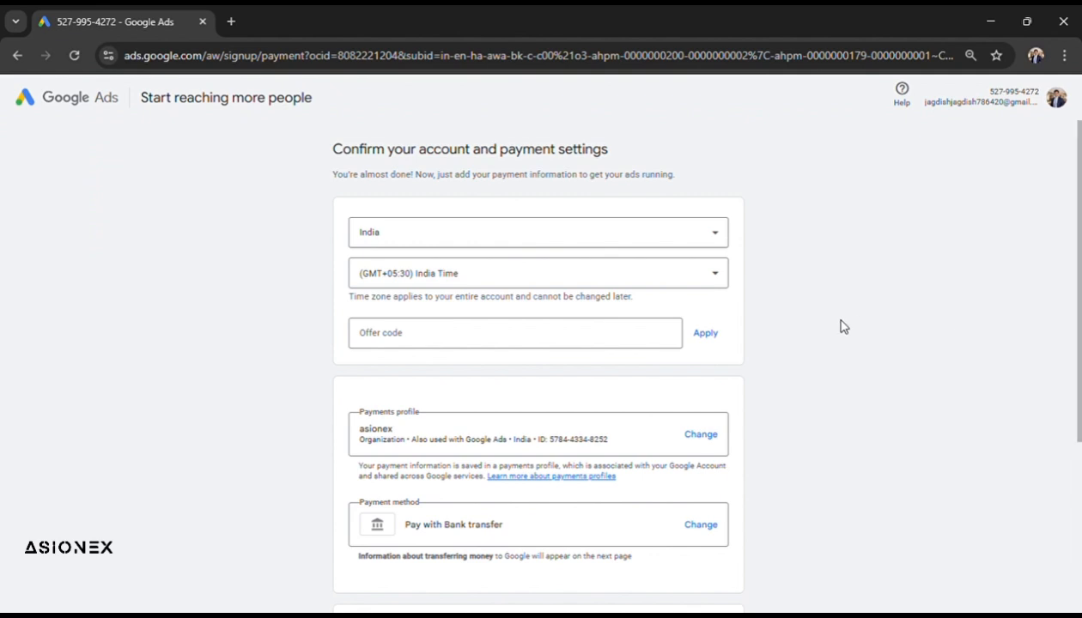
Decline personalized guidance from an account strategist and submit the payment settings with bank transfer, completing without printing the page
scroll(841, 326, down, 3)
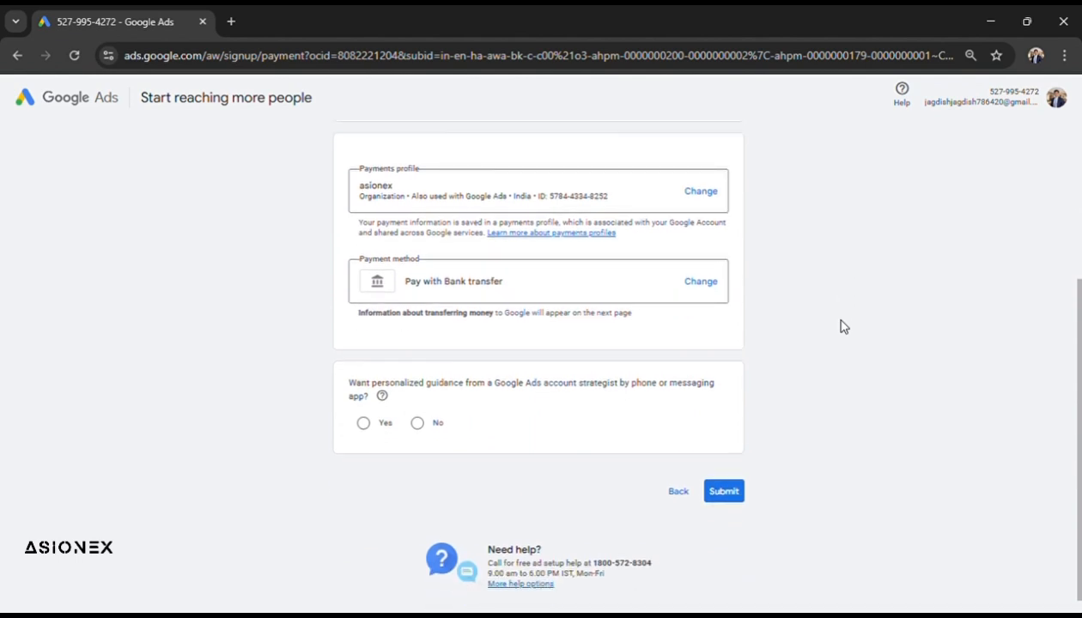
click(417, 422)
click(732, 493)
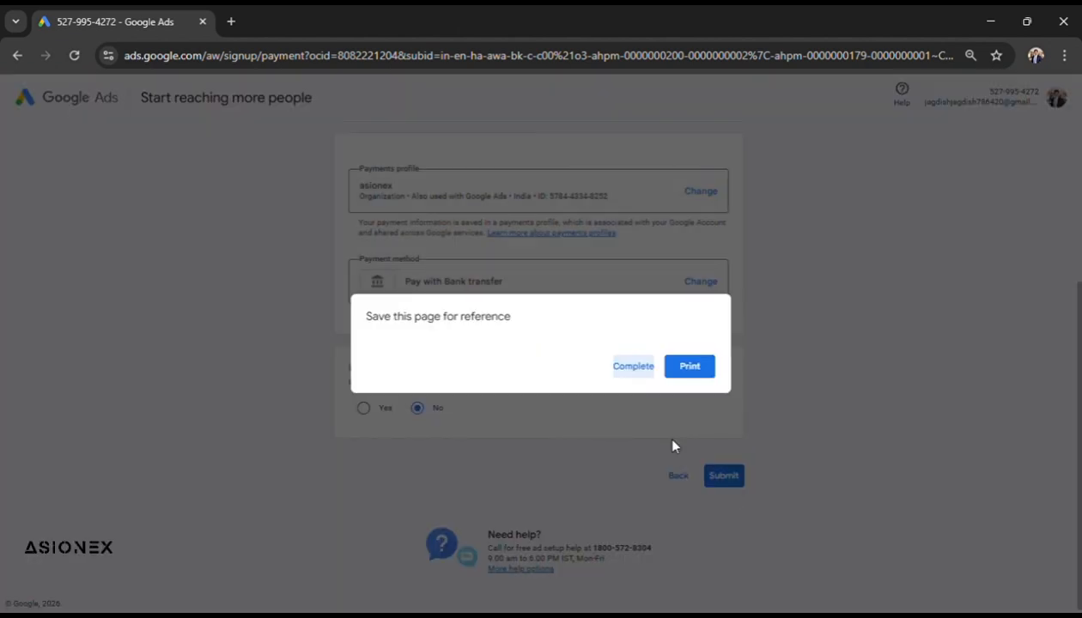
click(631, 367)
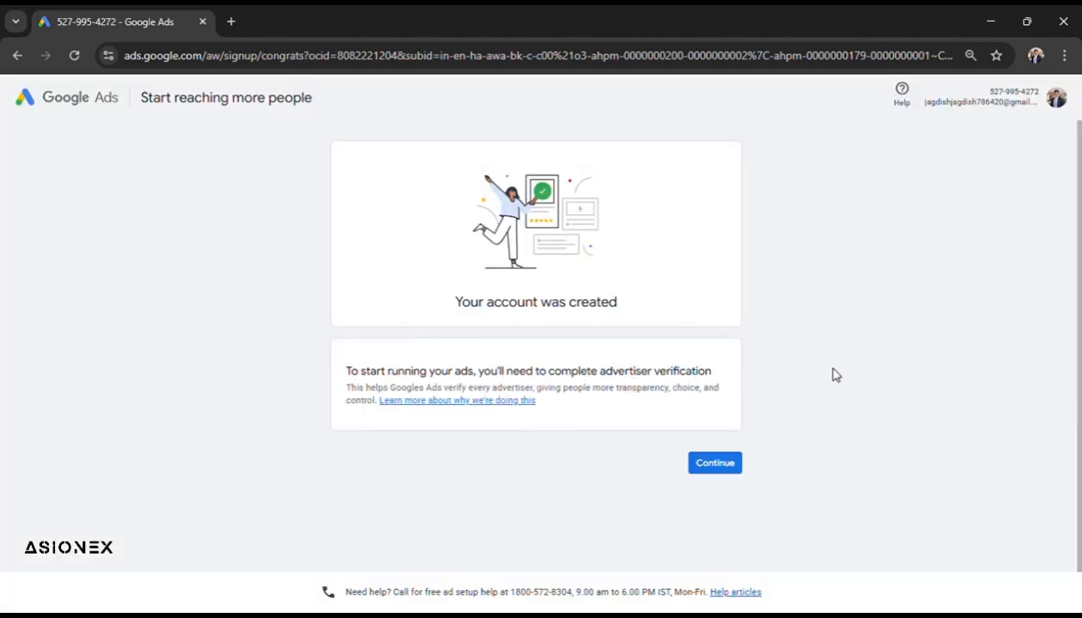
Continue to the organization questions and submit "Another organization's legal name" for the ad disclosure
click(723, 463)
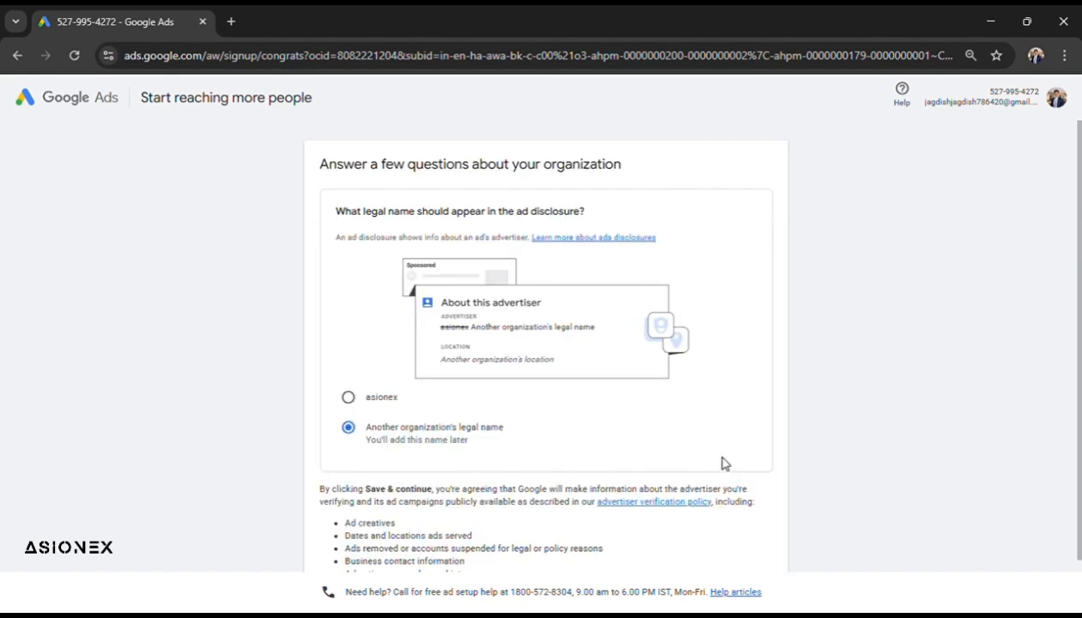
scroll(439, 463, down, 1)
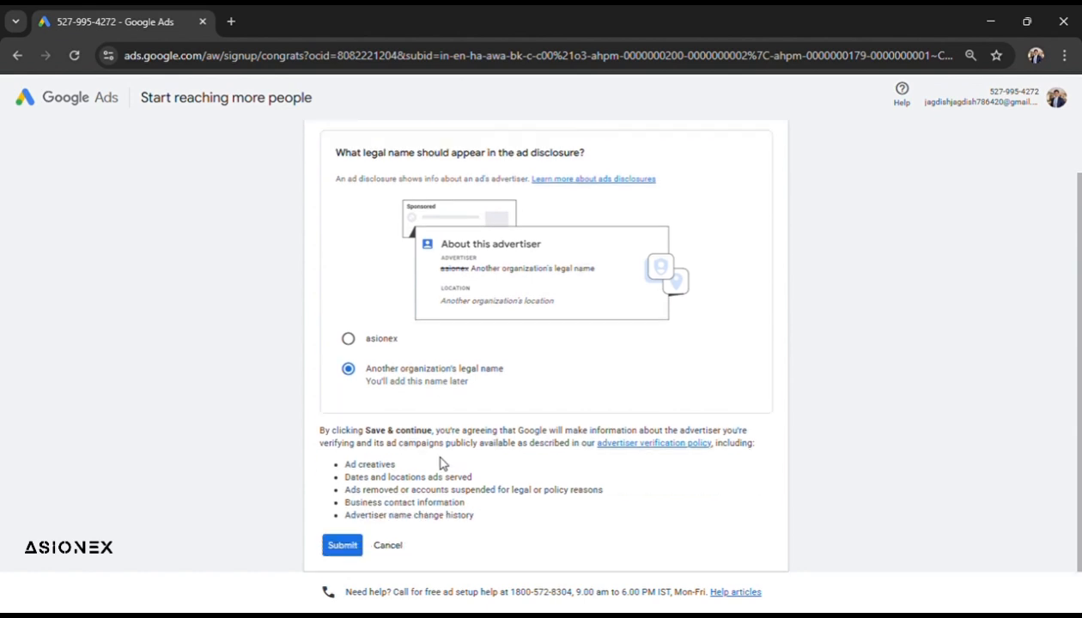
click(346, 547)
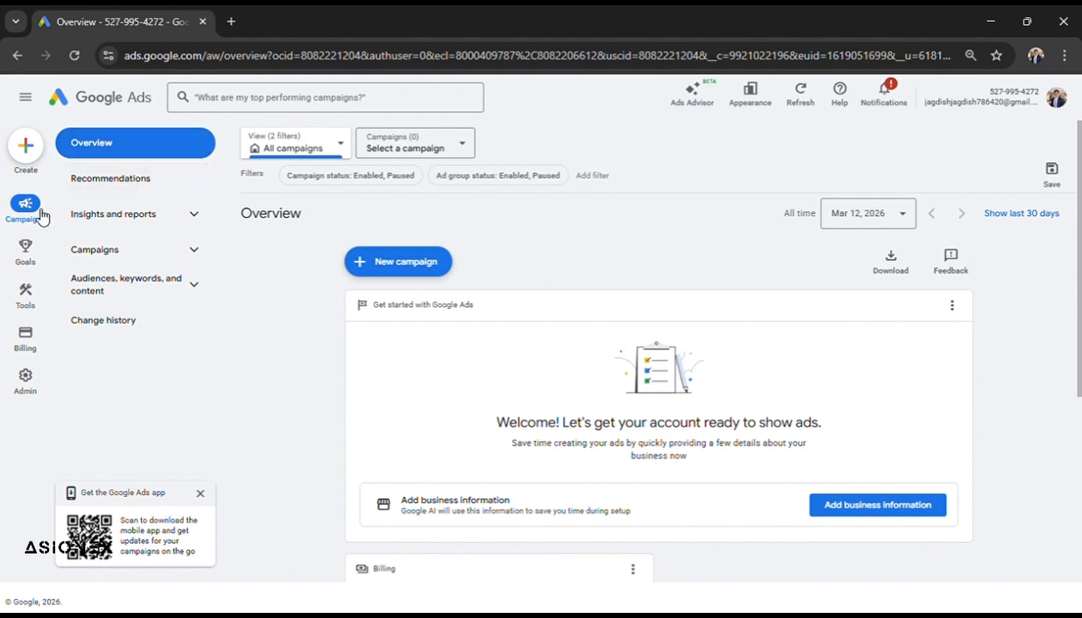
mouse_move(37, 252)
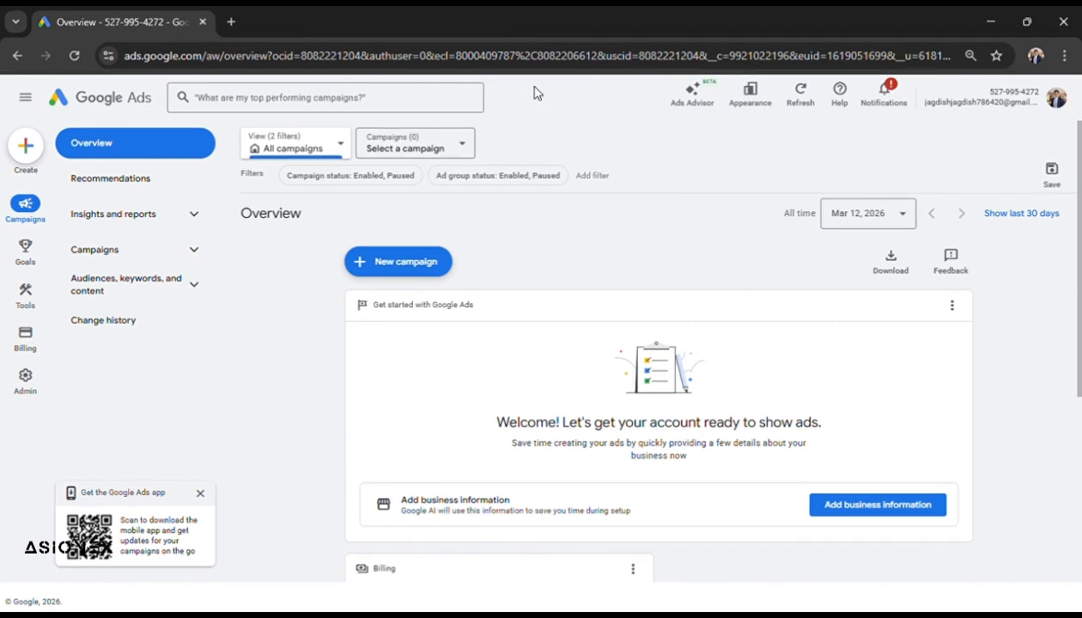
click(438, 268)
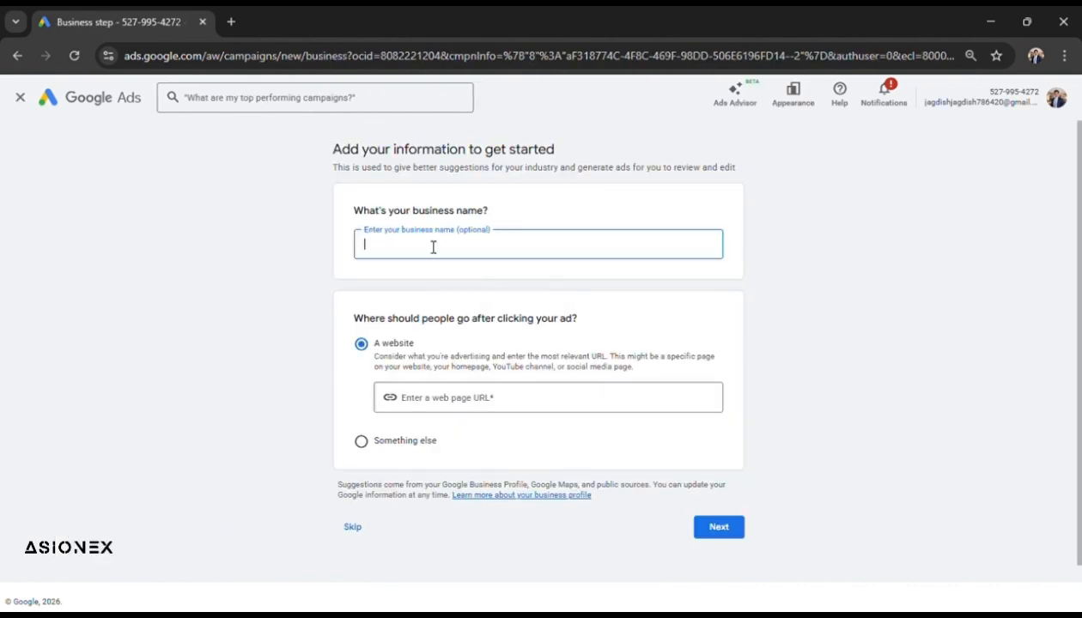
text(asionex)
click(437, 405)
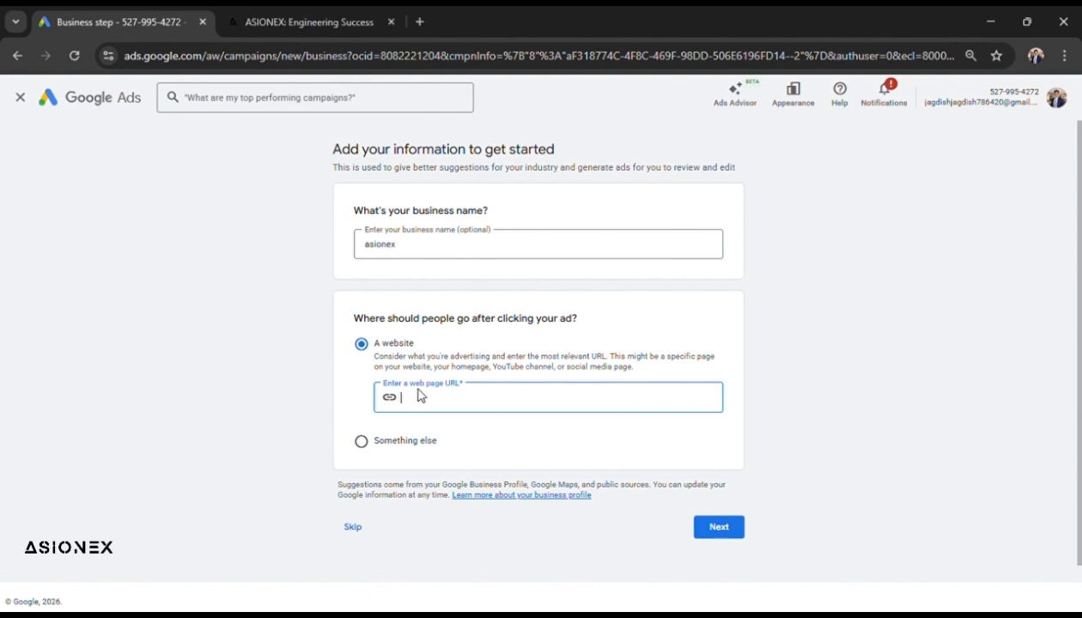
text(https://www.asionex.com/)
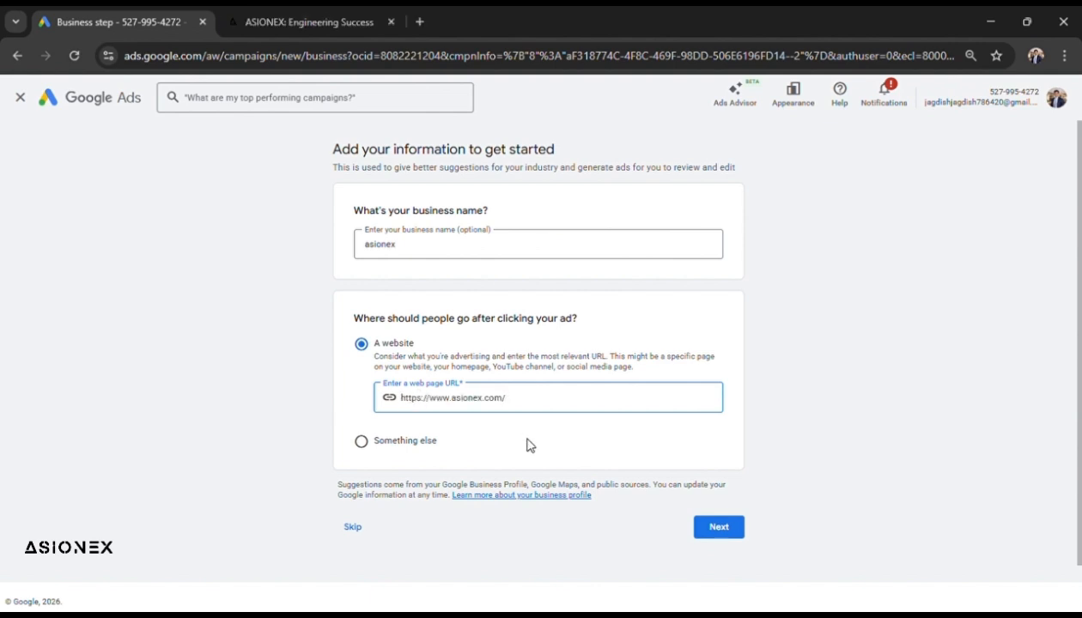
scroll(586, 485, down, 1)
click(731, 515)
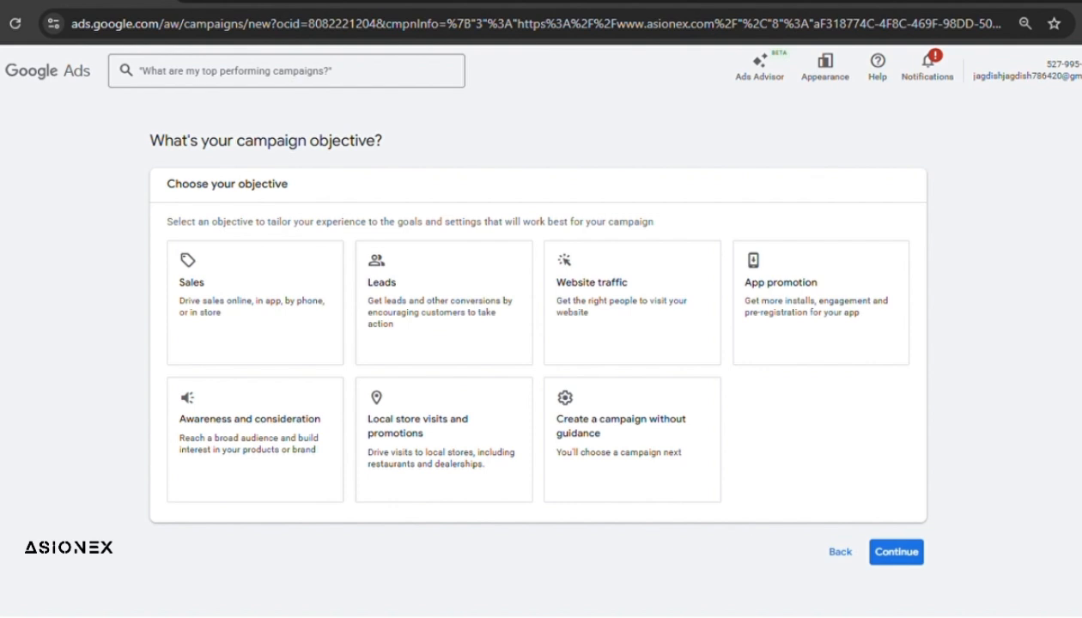
Choose Leads as the campaign objective and Search as the campaign type
click(442, 307)
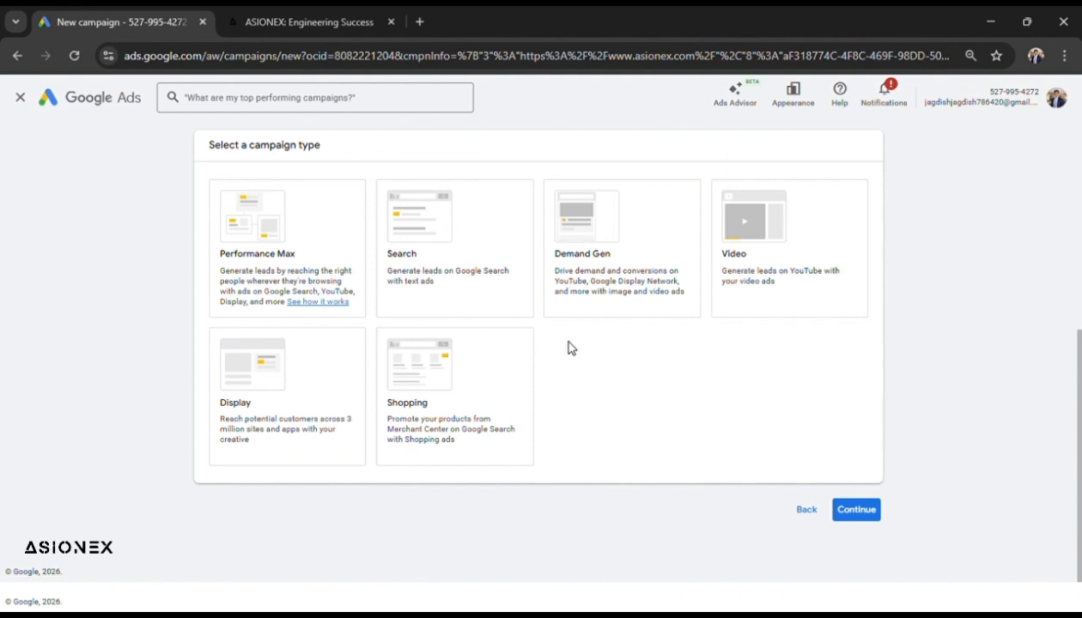
click(461, 275)
scroll(678, 401, down, 4)
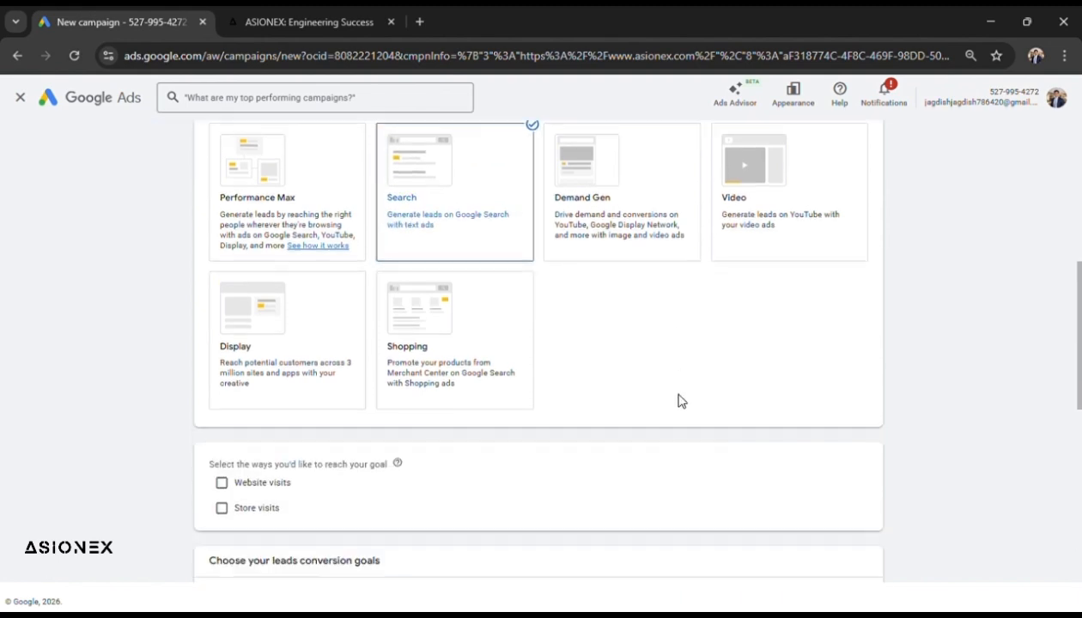
scroll(678, 401, up, 2)
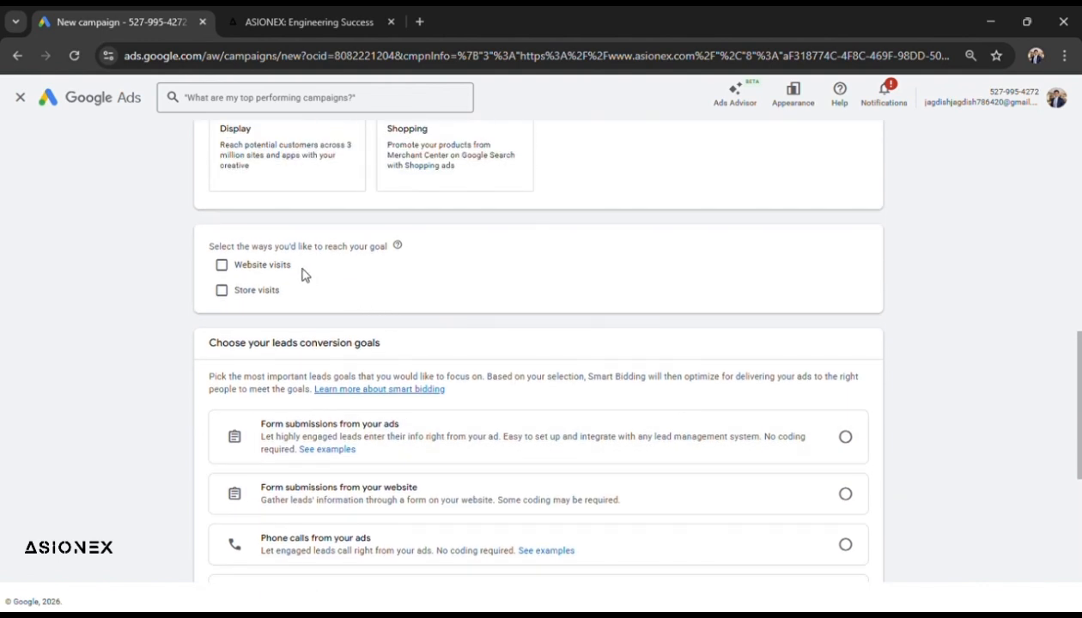
click(276, 267)
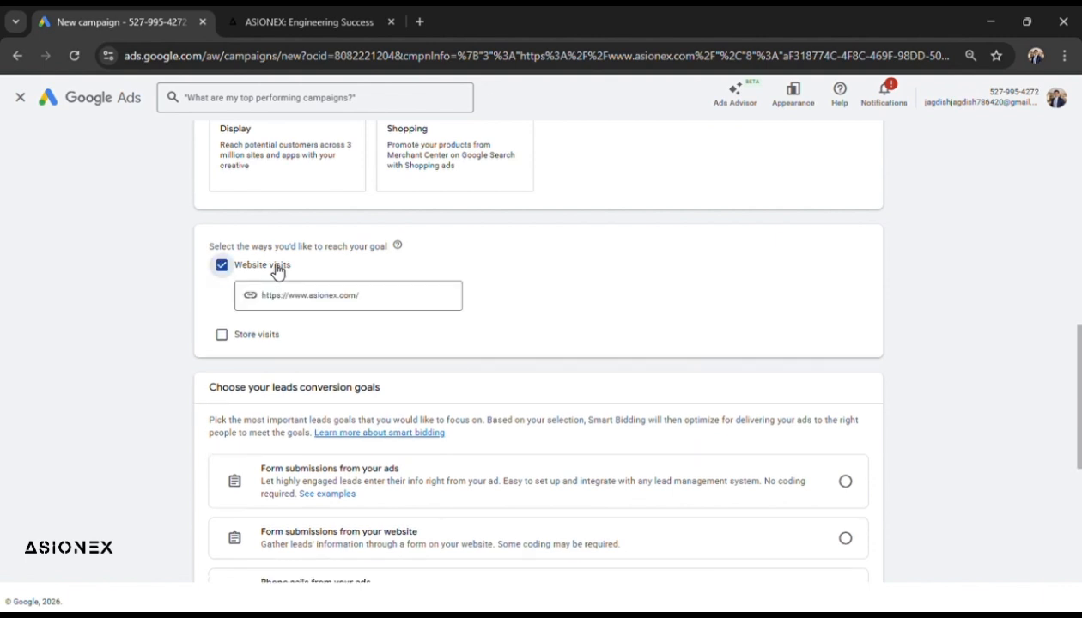
click(379, 305)
key(ctrl+a)
text(https://www.asionex.com/products/neuro)
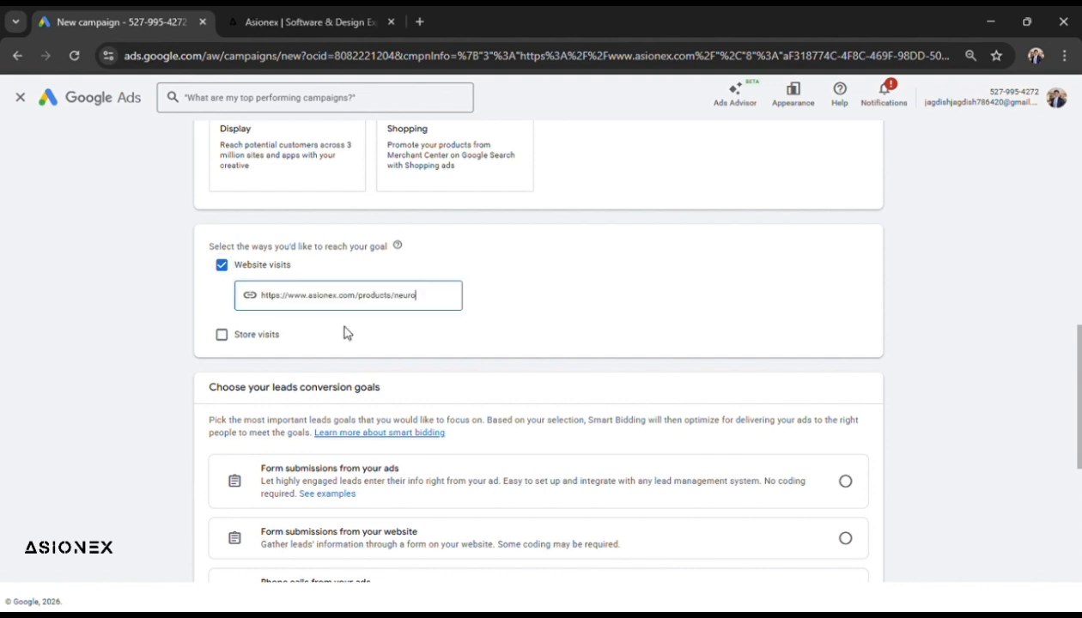
click(181, 335)
Review the leads conversion goals and choose Form submissions from your website
scroll(357, 421, down, 1)
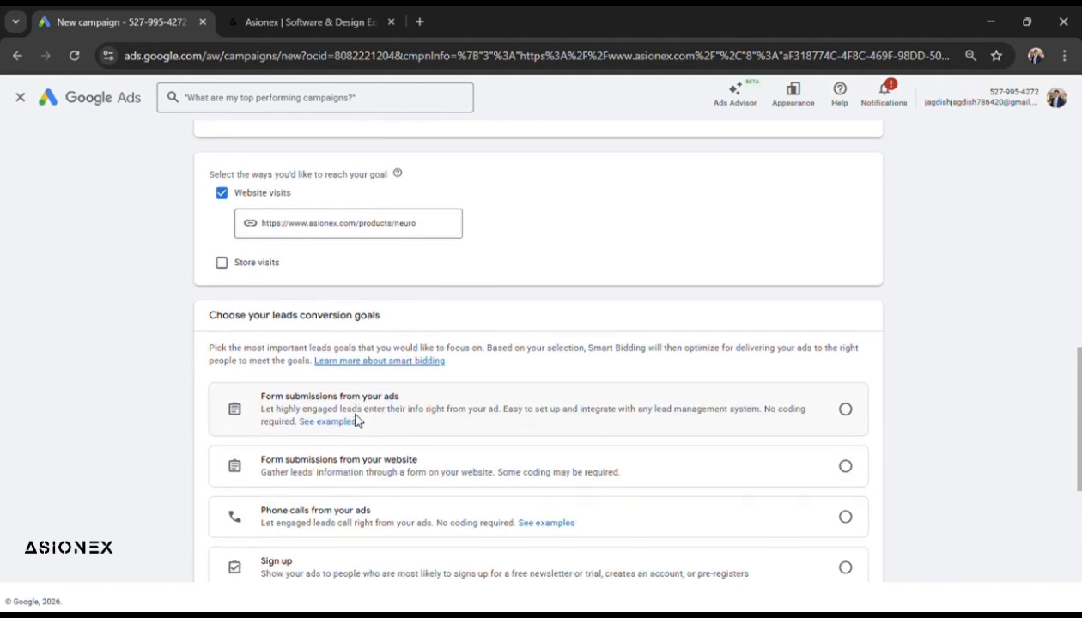
scroll(391, 466, down, 2)
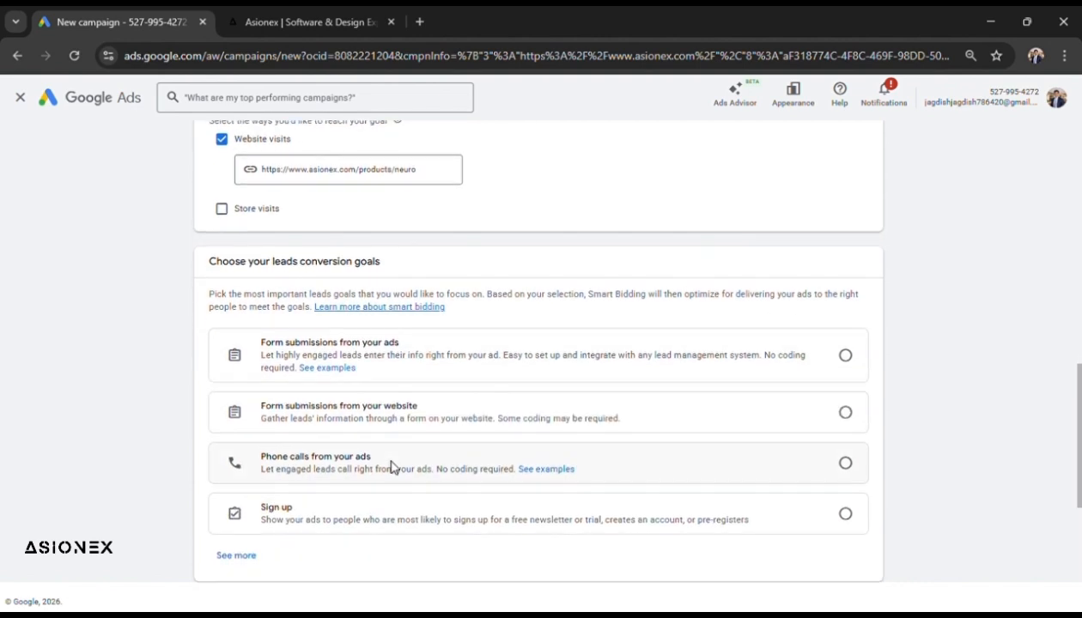
scroll(391, 466, down, 1)
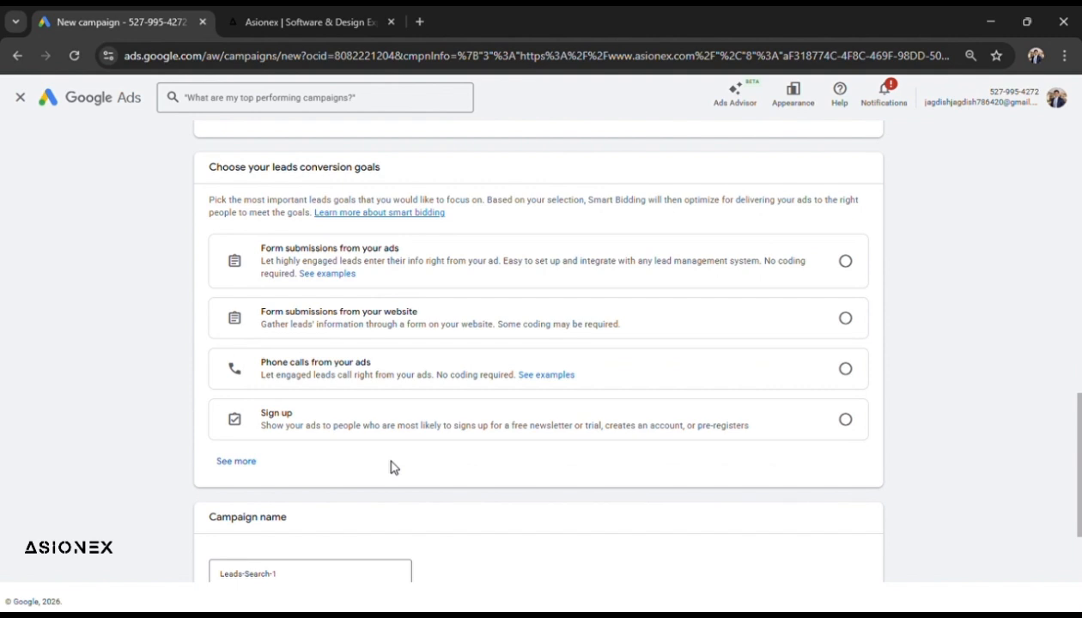
scroll(391, 466, up, 1)
scroll(390, 466, up, 1)
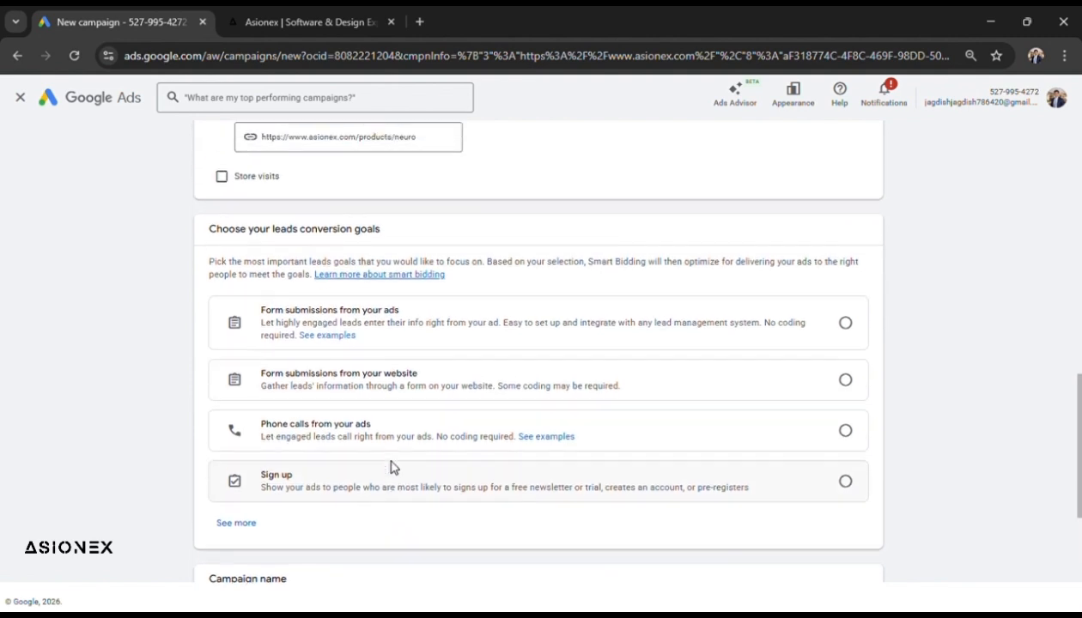
scroll(390, 466, down, 1)
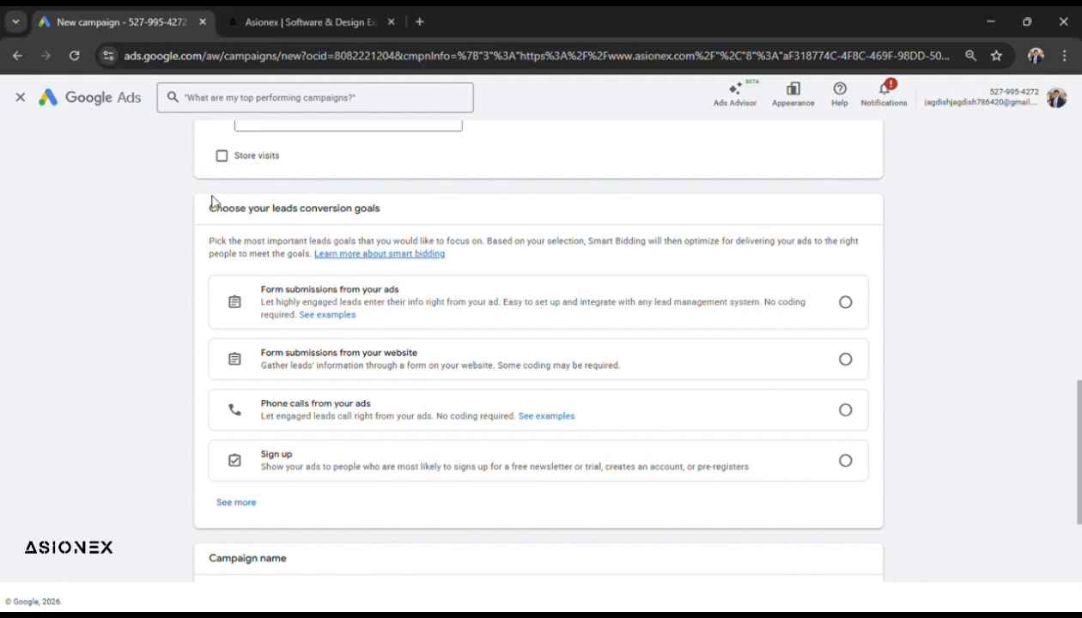
scroll(391, 466, down, 1)
scroll(391, 466, up, 1)
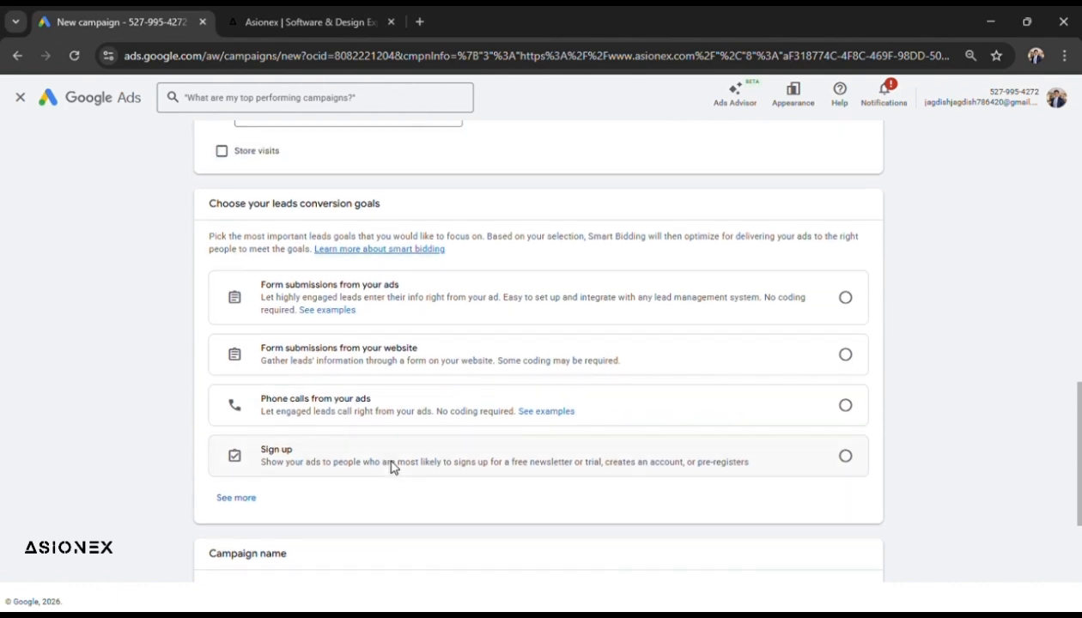
scroll(391, 466, up, 1)
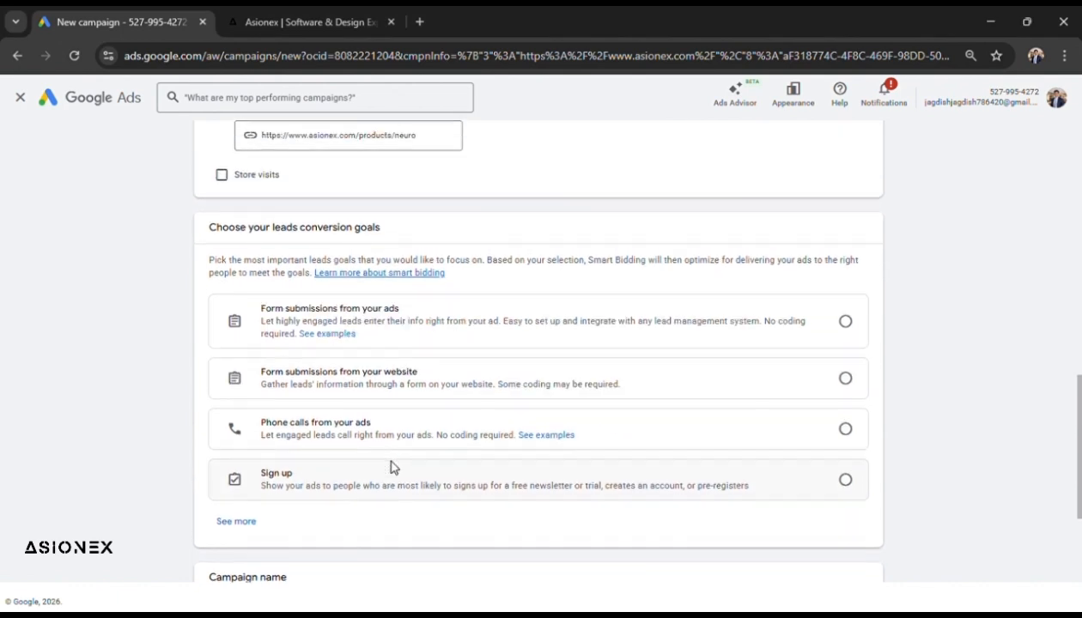
scroll(390, 466, down, 1)
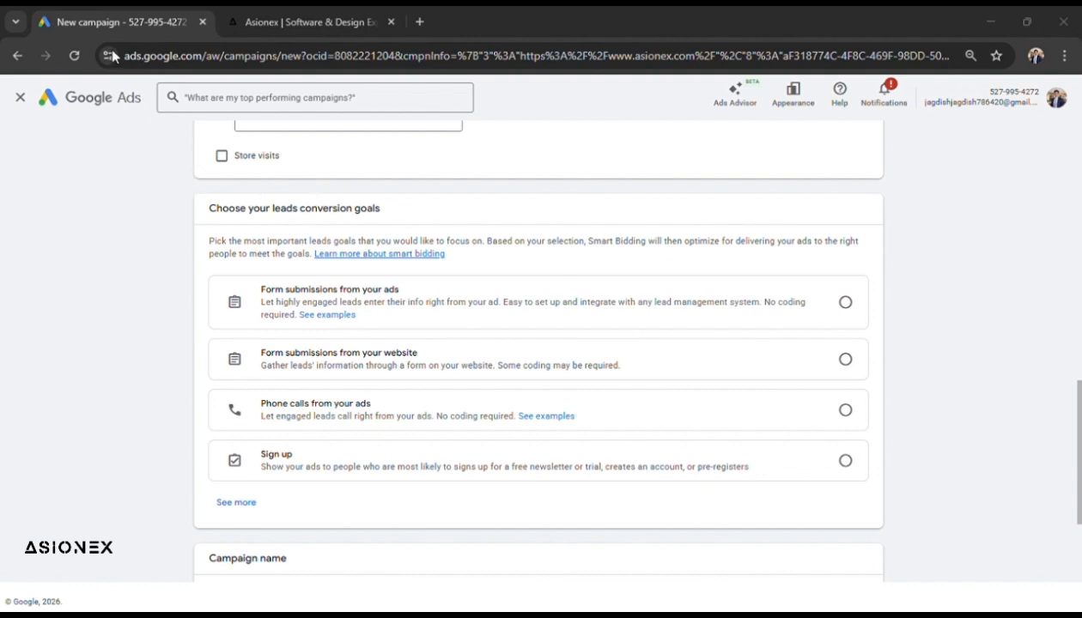
scroll(334, 311, down, 1)
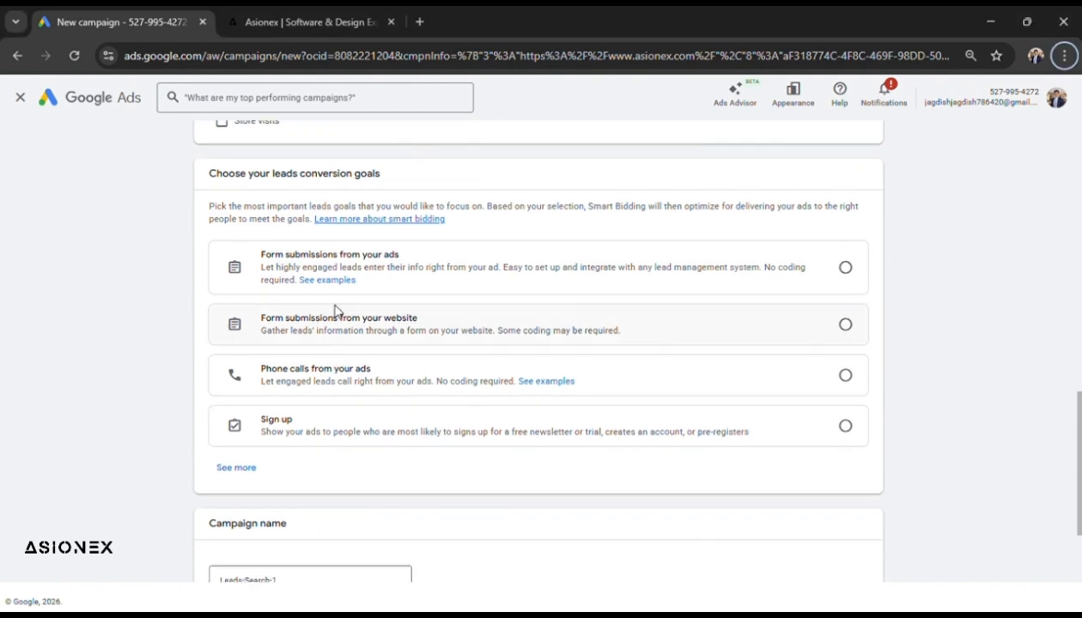
click(334, 311)
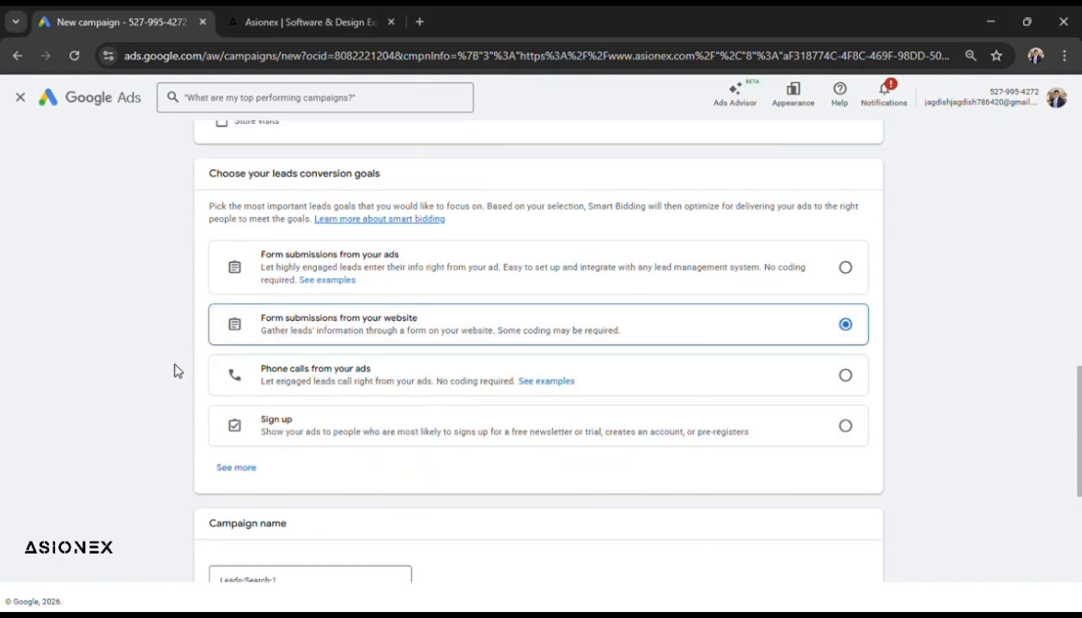
Keep the campaign name Leads-Search-1 with enhanced conversions turned on, and agree to continue to the bidding settings
scroll(166, 374, down, 1)
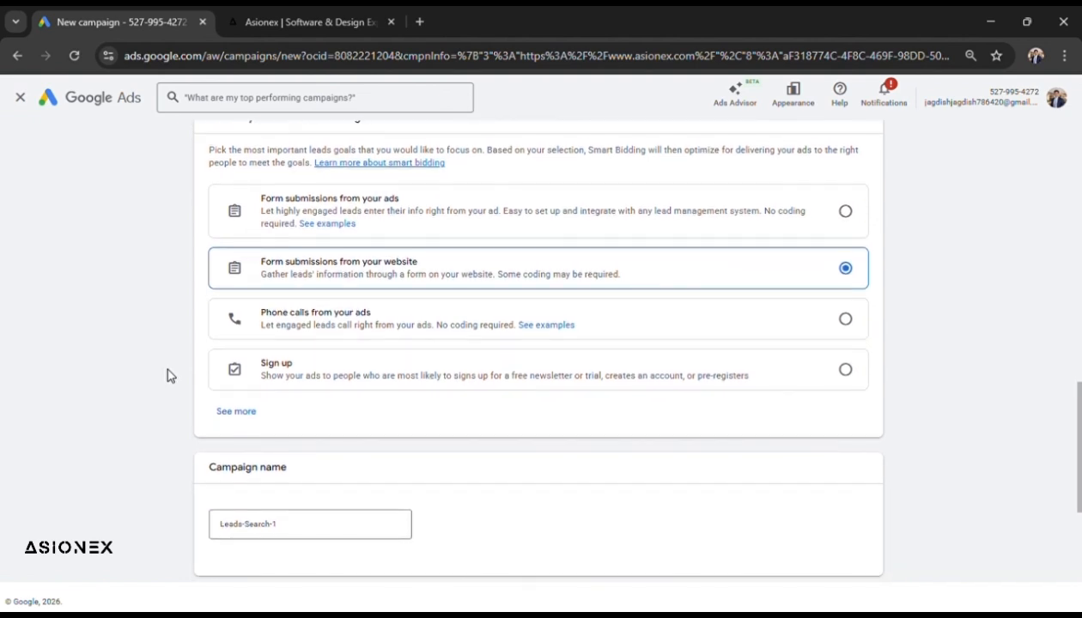
scroll(167, 374, down, 1)
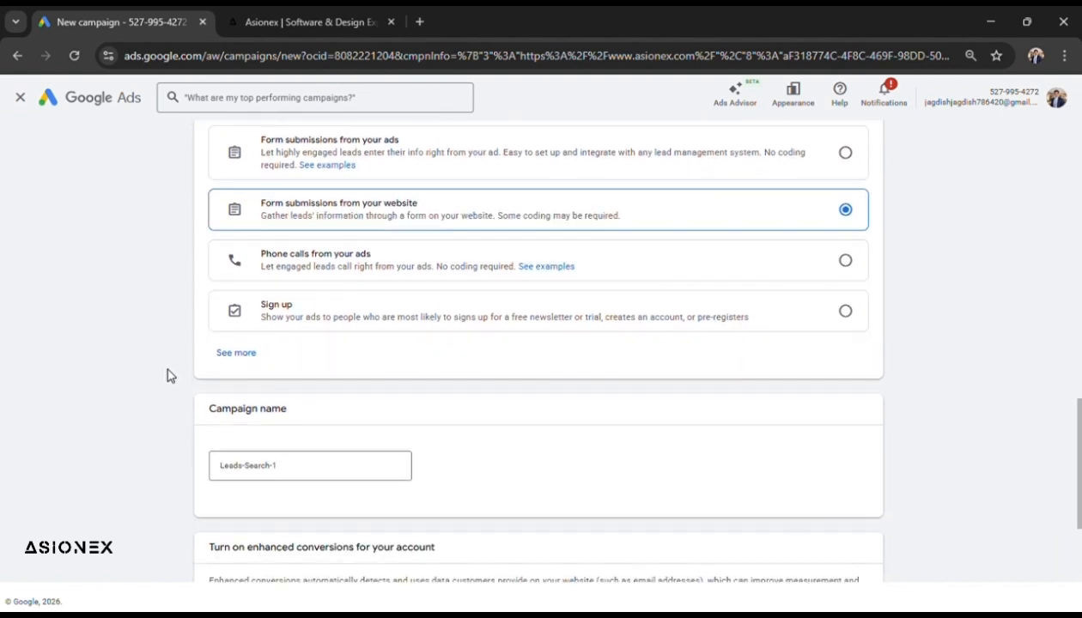
scroll(167, 374, down, 1)
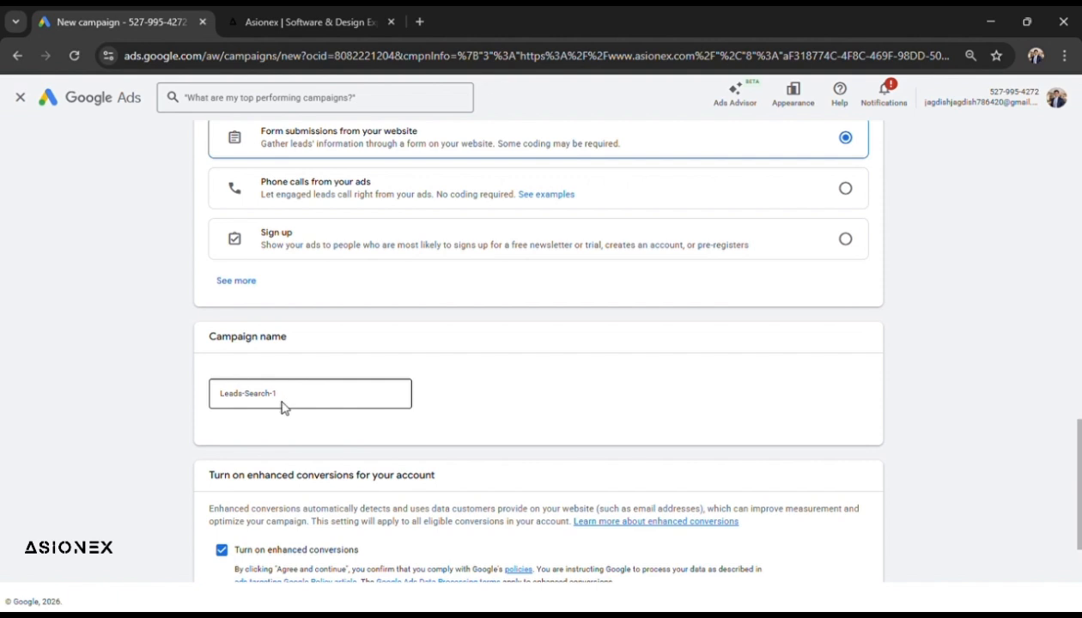
click(284, 407)
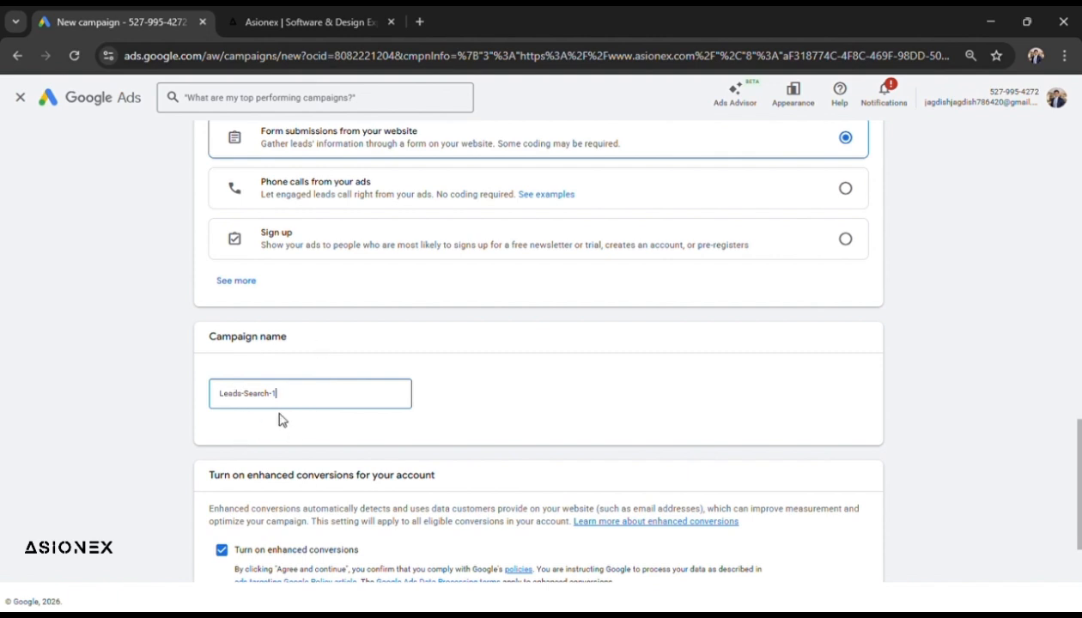
scroll(283, 420, down, 3)
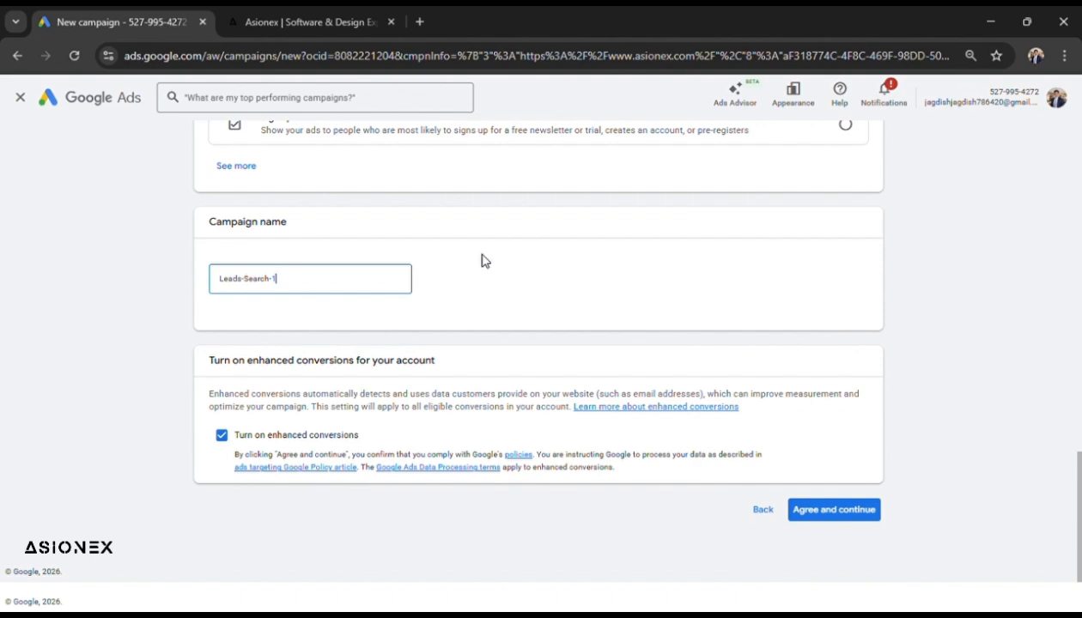
scroll(482, 261, up, 10)
scroll(483, 260, up, 2)
scroll(484, 261, down, 8)
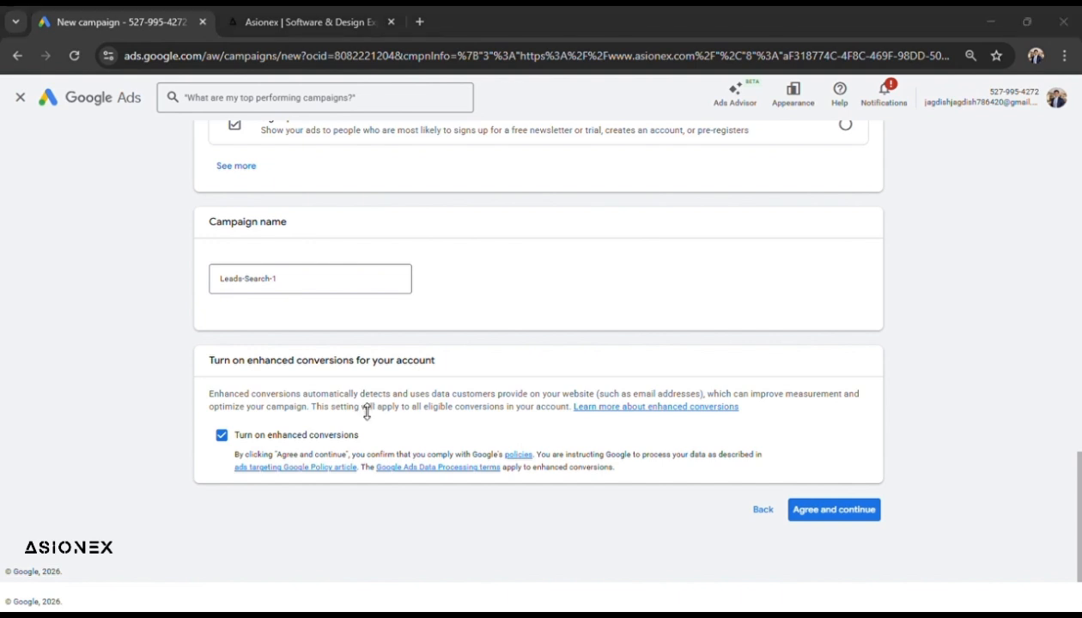
click(84, 52)
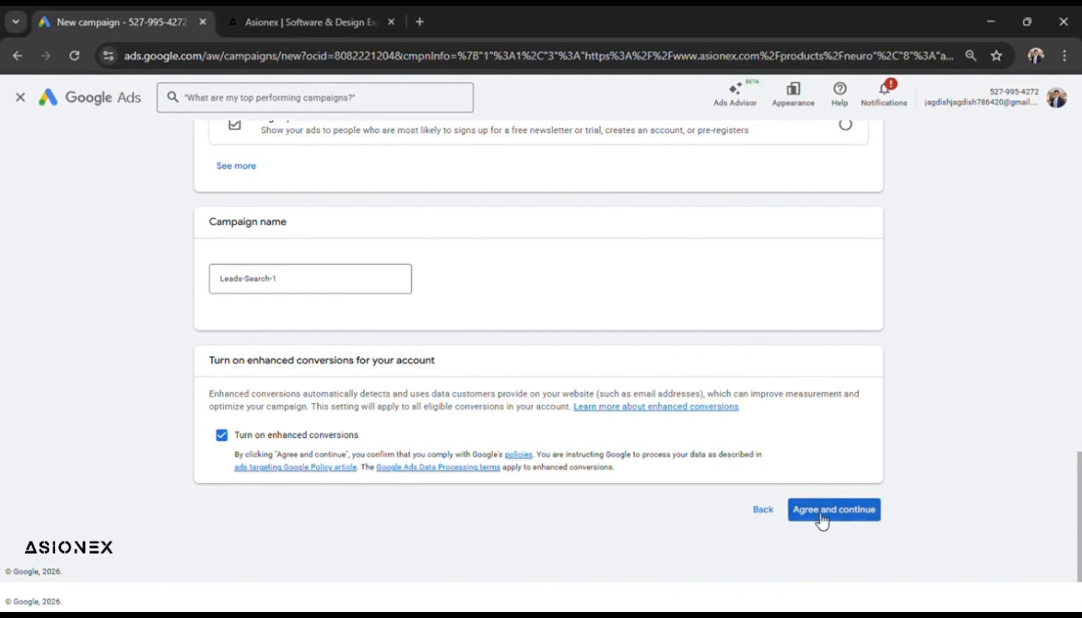
click(824, 513)
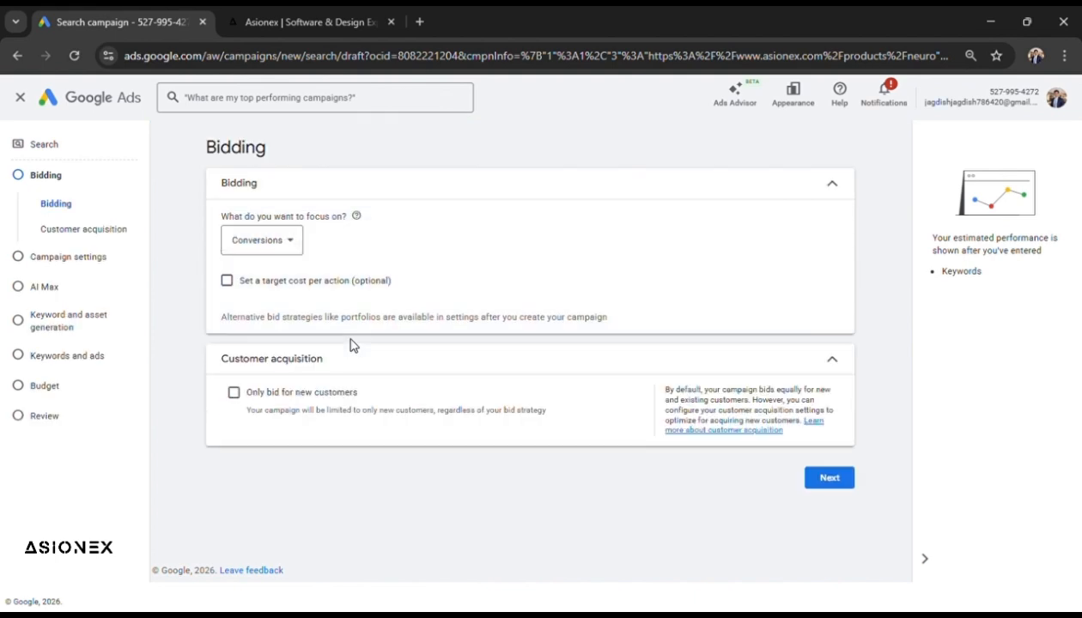
Review the bidding focus options, keep Conversions as the focus, and continue to the campaign settings
click(297, 242)
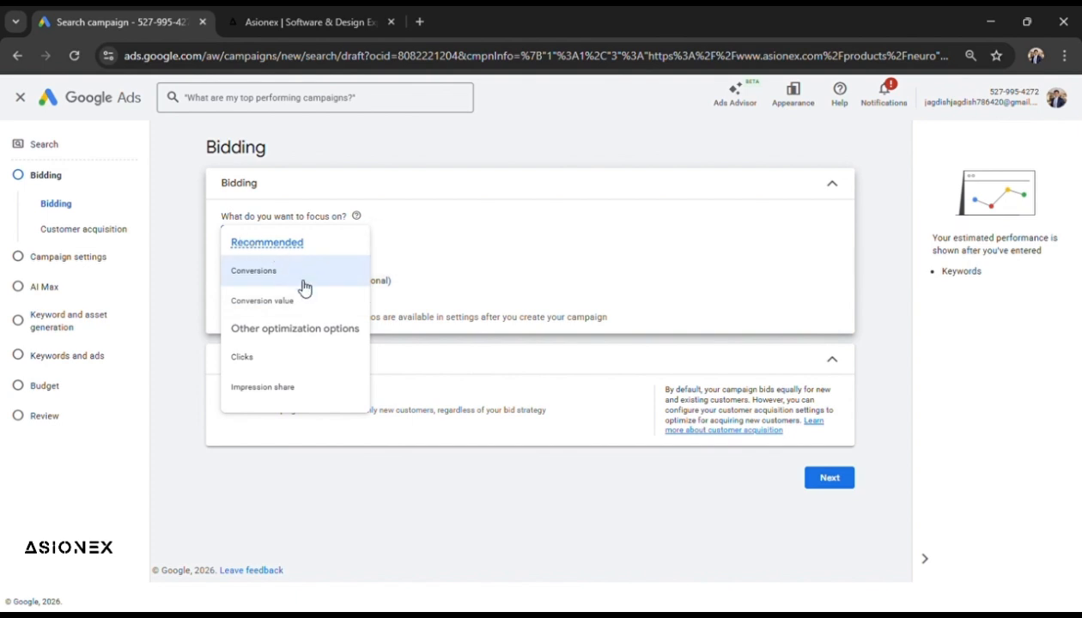
click(805, 597)
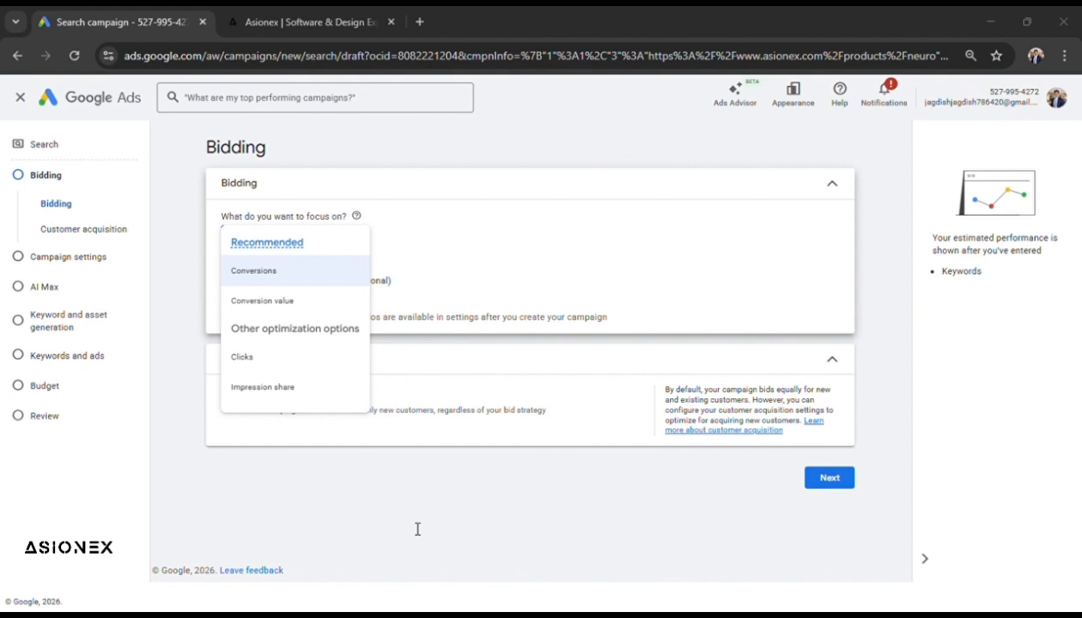
click(417, 528)
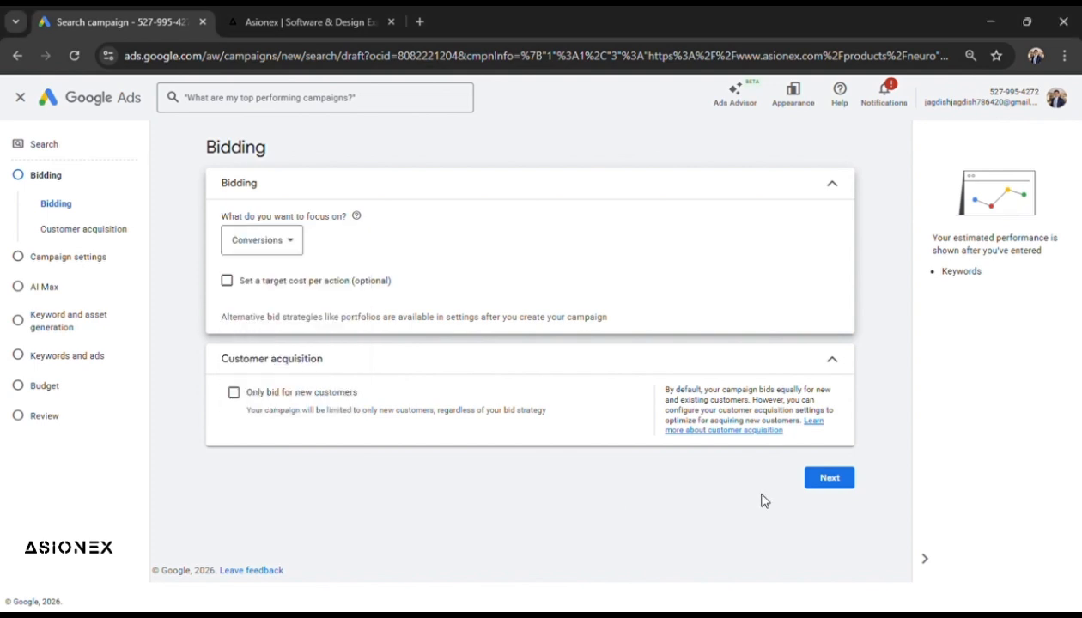
click(829, 478)
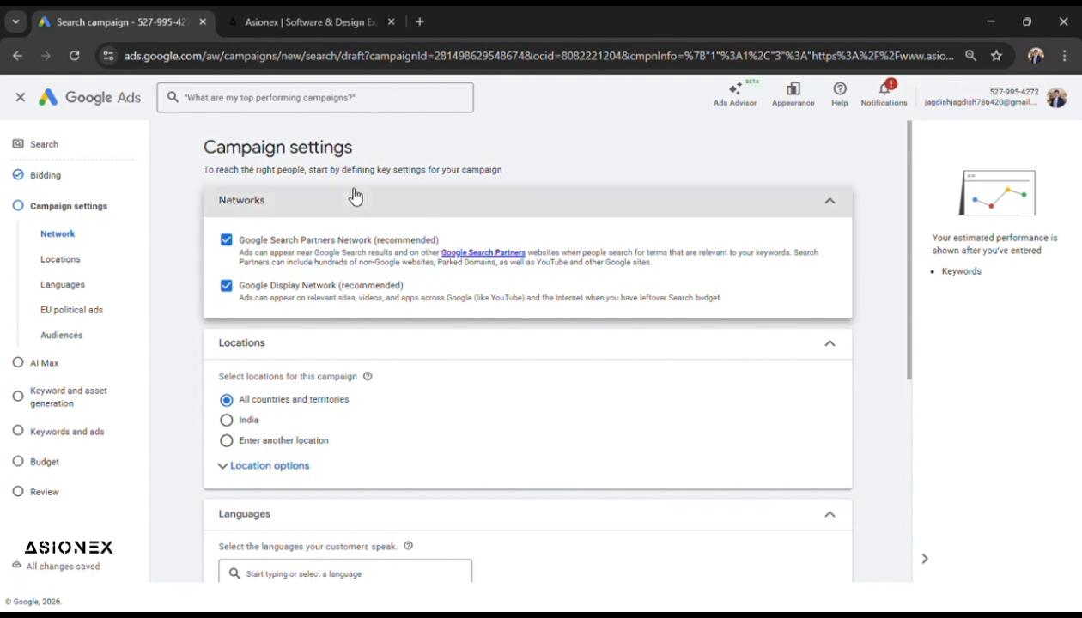
Turn off the Google Display Network for the campaign
scroll(253, 242, down, 1)
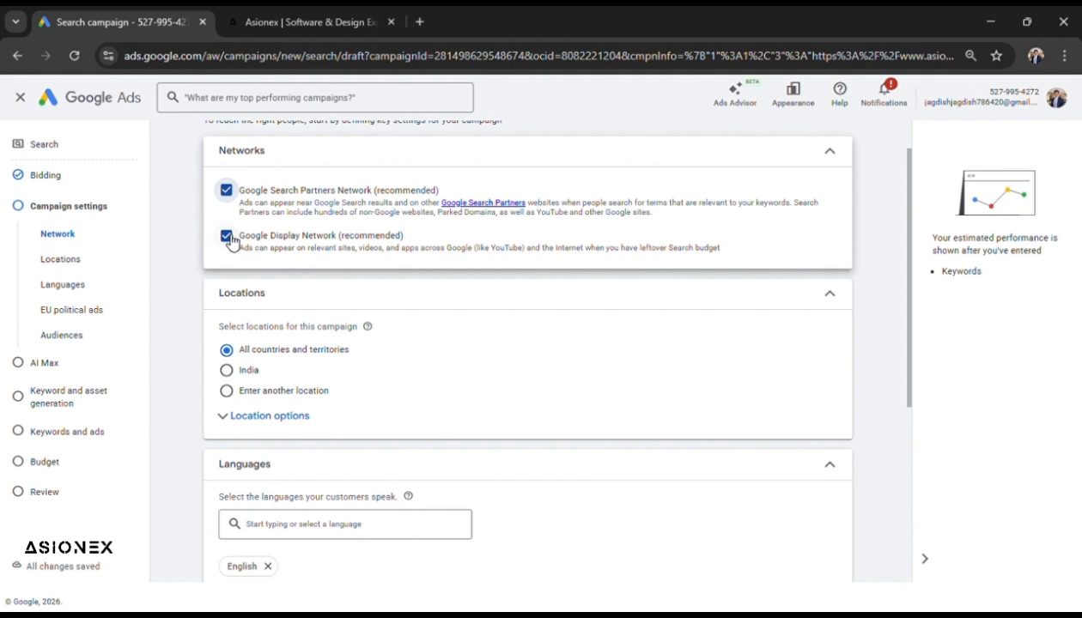
click(228, 239)
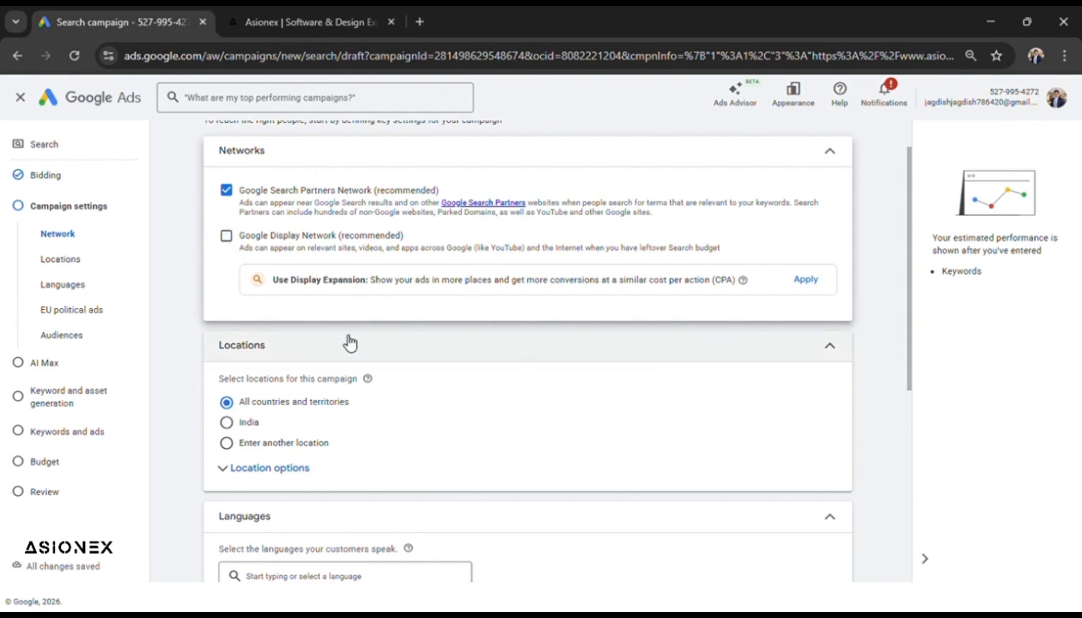
Switch to entering specific locations and include the Indian cities Delhi, Ghaziabad, Gurugram and Noida
scroll(350, 342, down, 1)
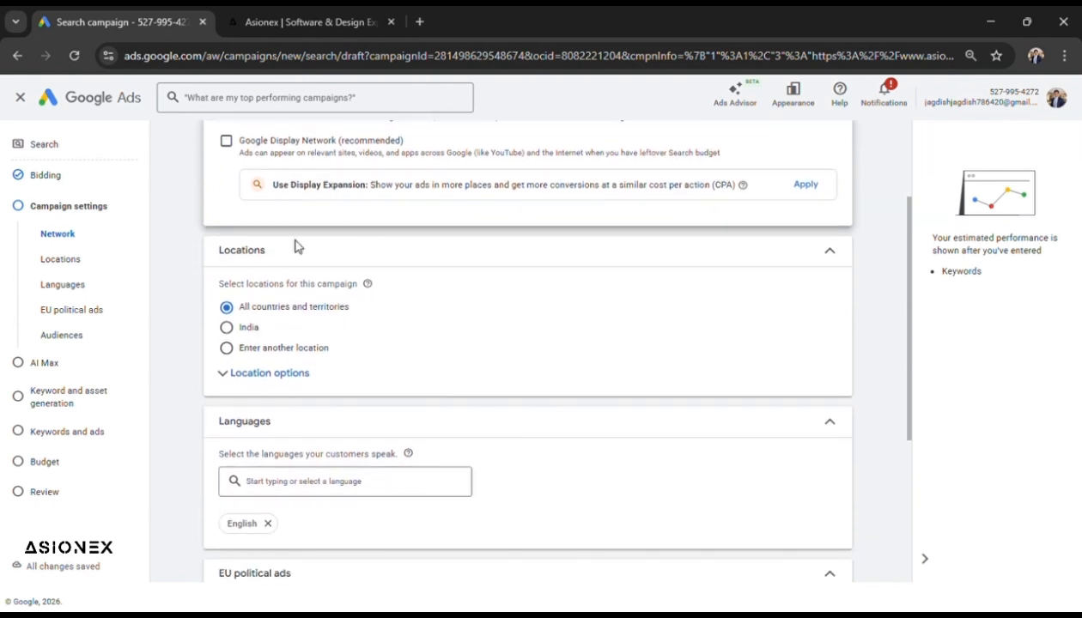
click(227, 350)
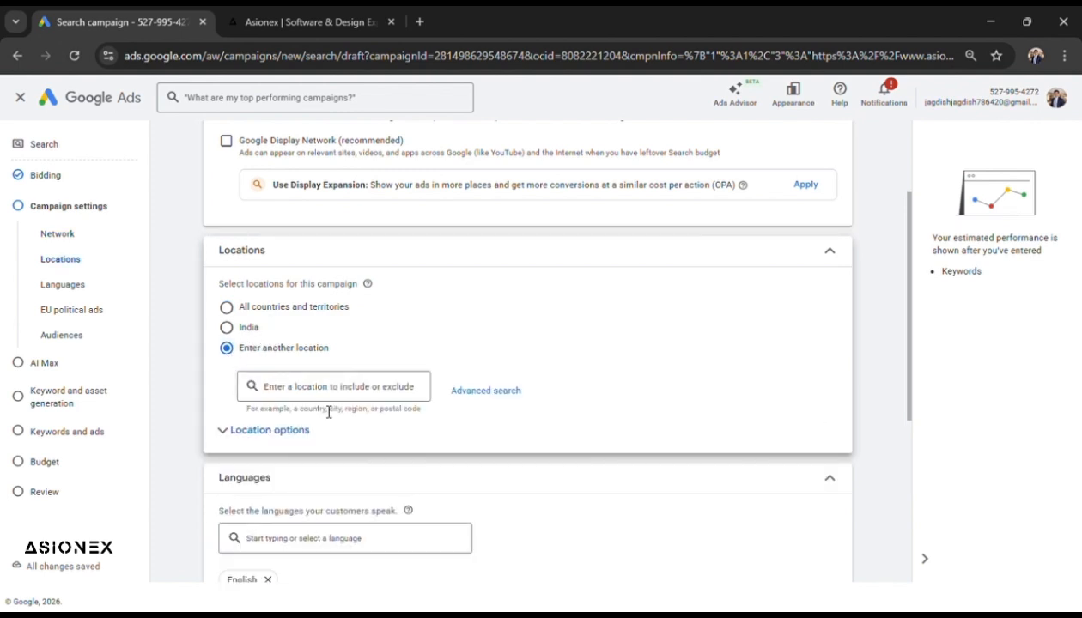
click(330, 394)
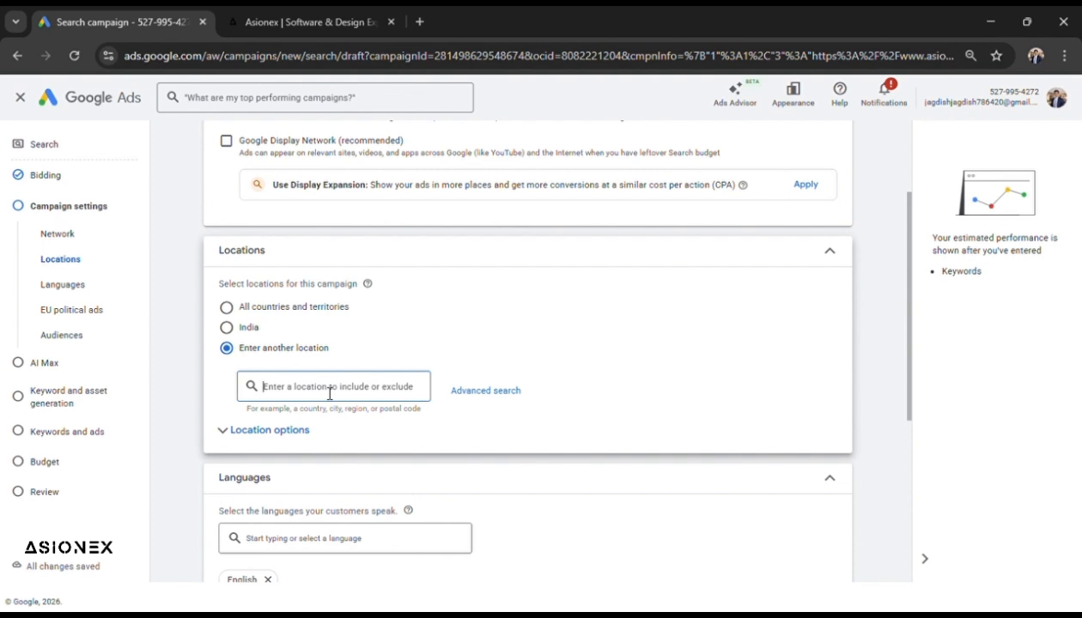
text(de)
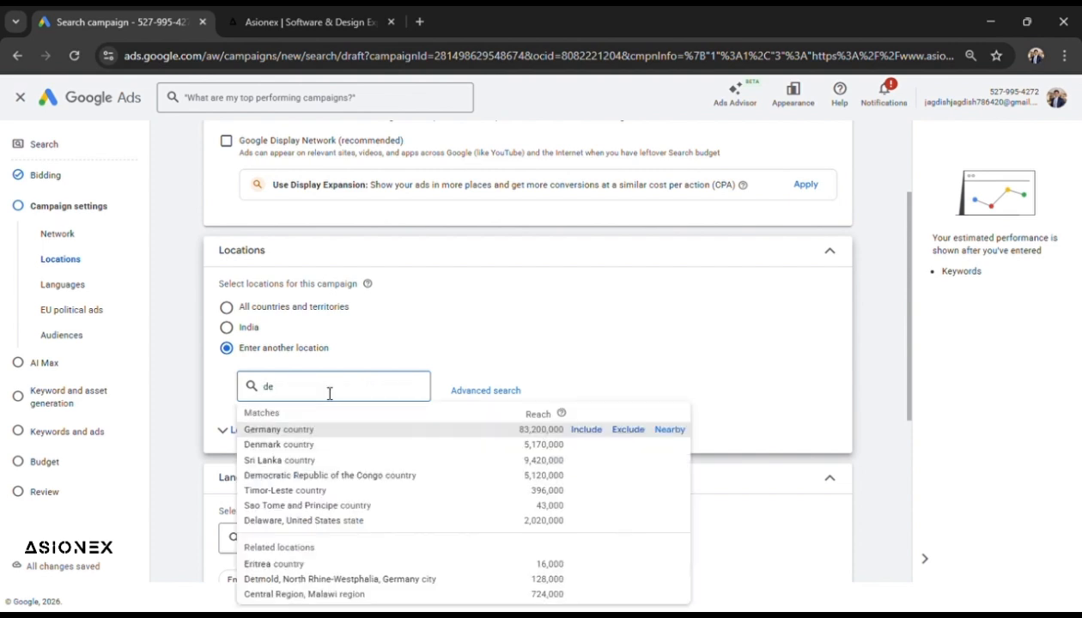
text(lhi)
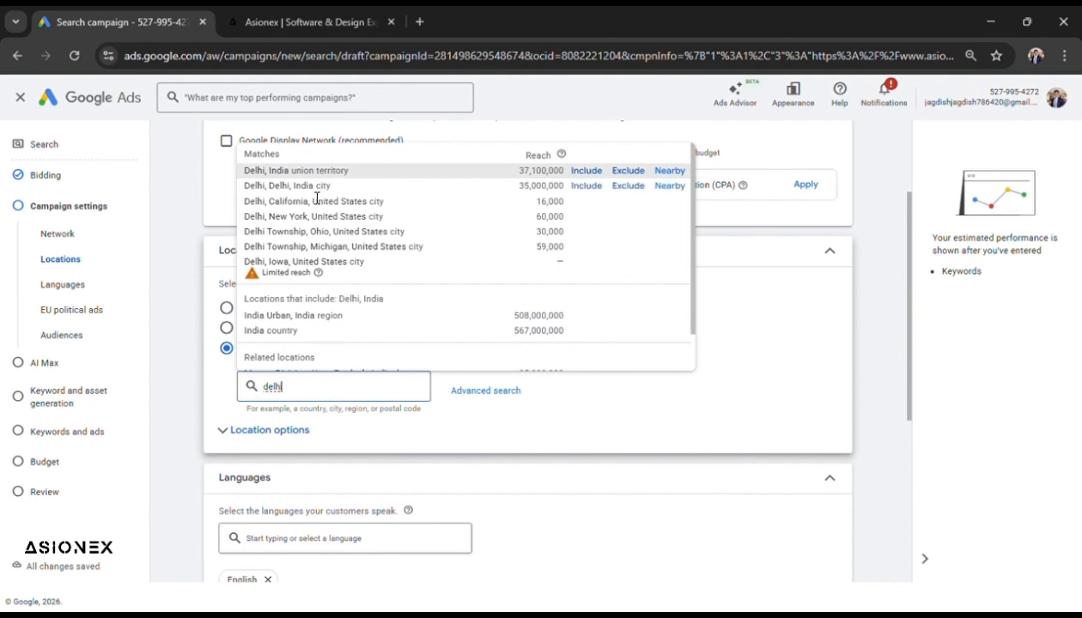
click(584, 185)
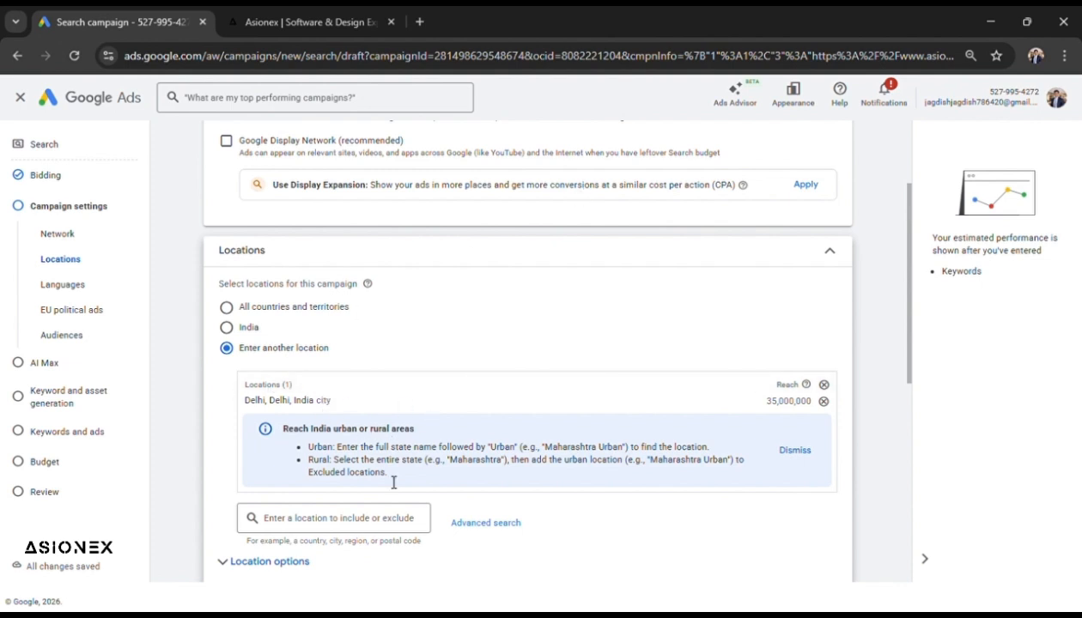
click(391, 527)
scroll(369, 416, down, 1)
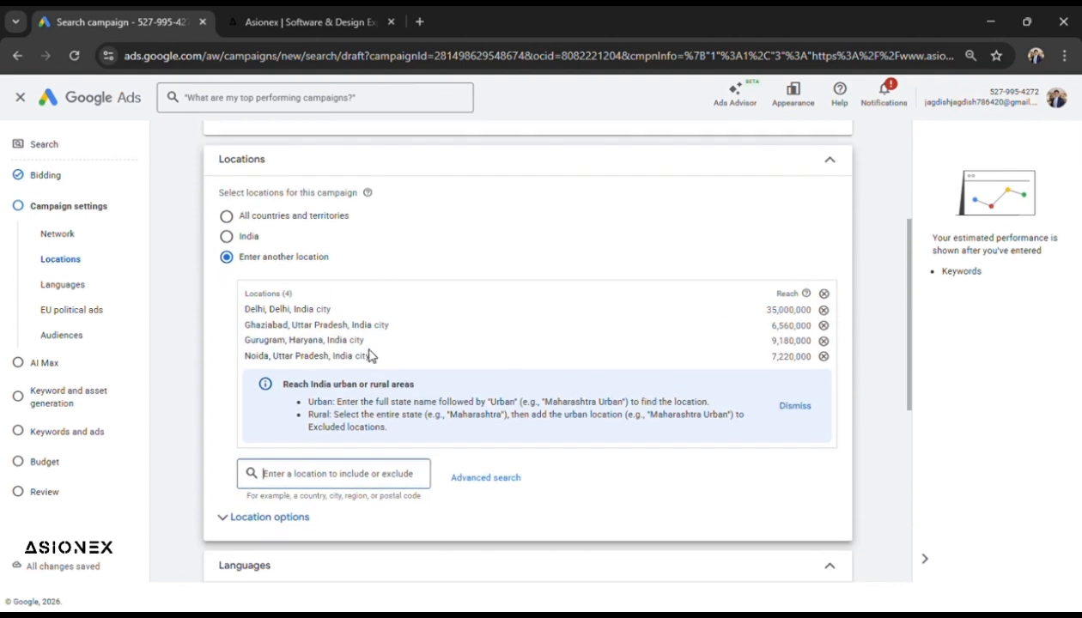
Expand the location options and exclude the country Pakistan from the campaign's locations
scroll(341, 389, down, 2)
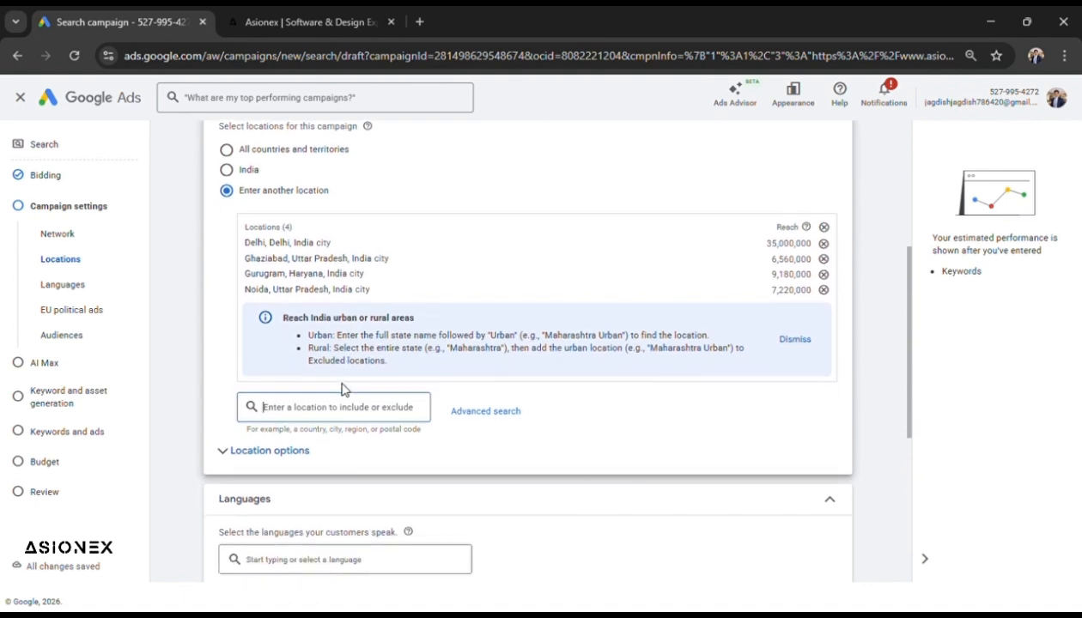
scroll(341, 389, down, 1)
scroll(321, 460, down, 1)
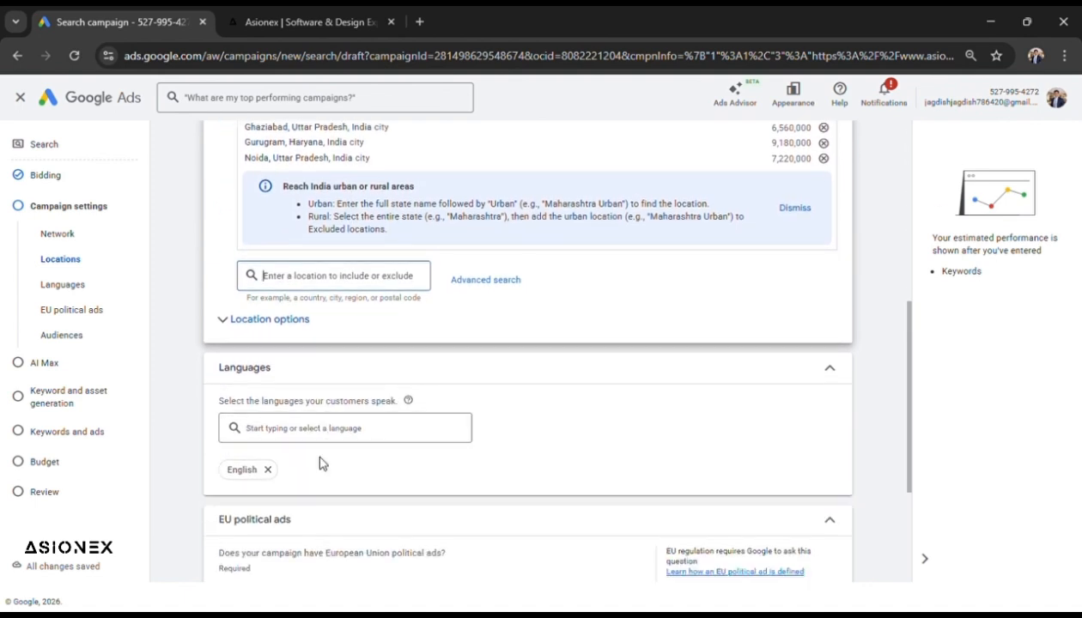
click(283, 327)
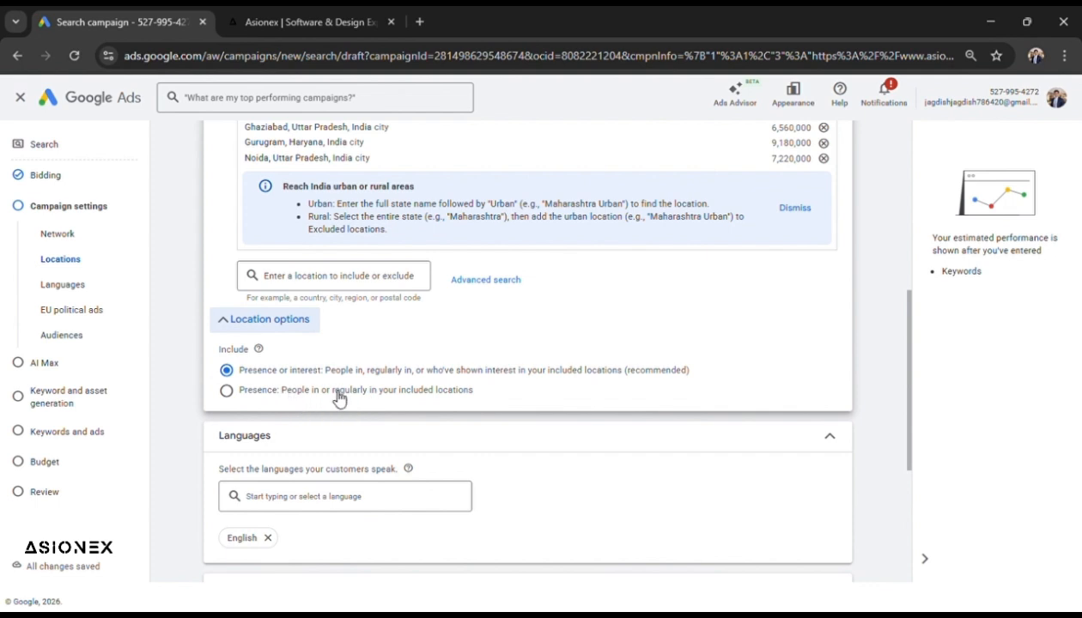
scroll(463, 399, down, 1)
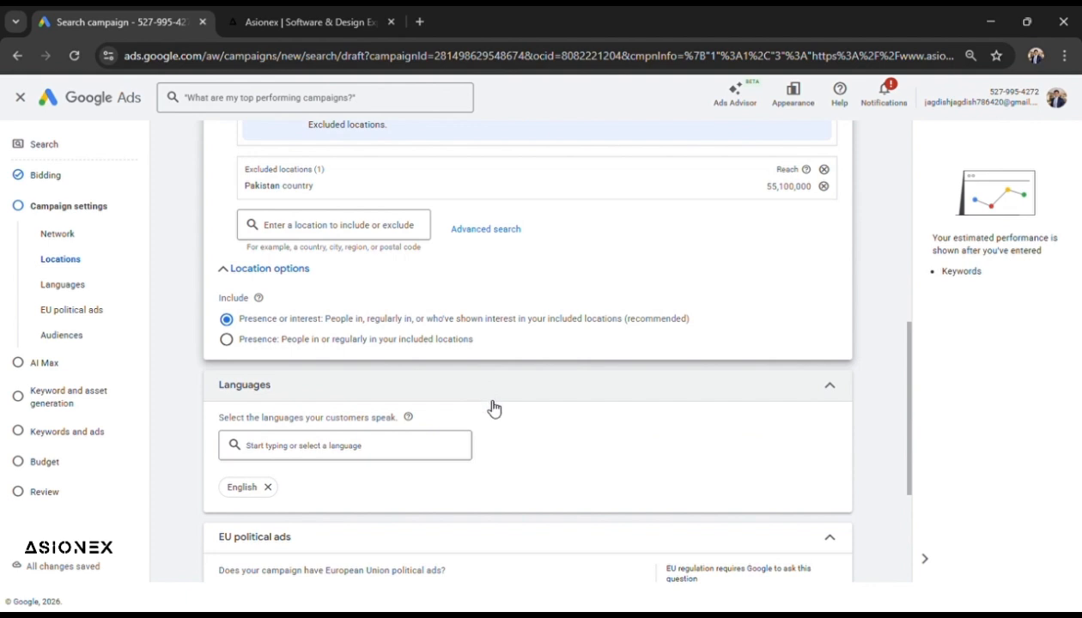
Add Hindi to the campaign's customer languages alongside English
click(479, 394)
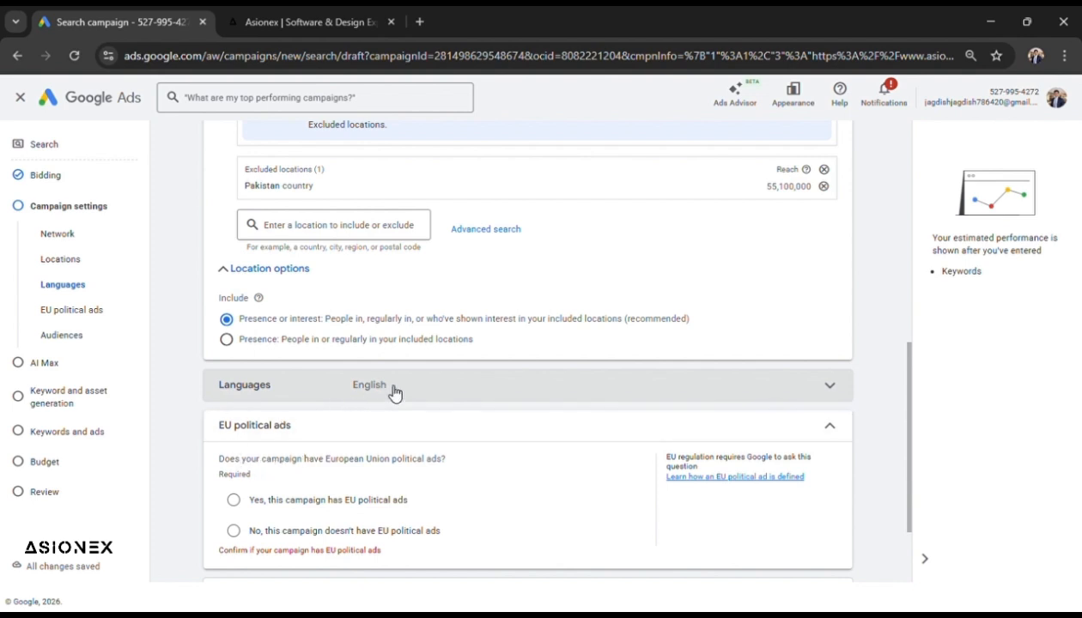
click(508, 385)
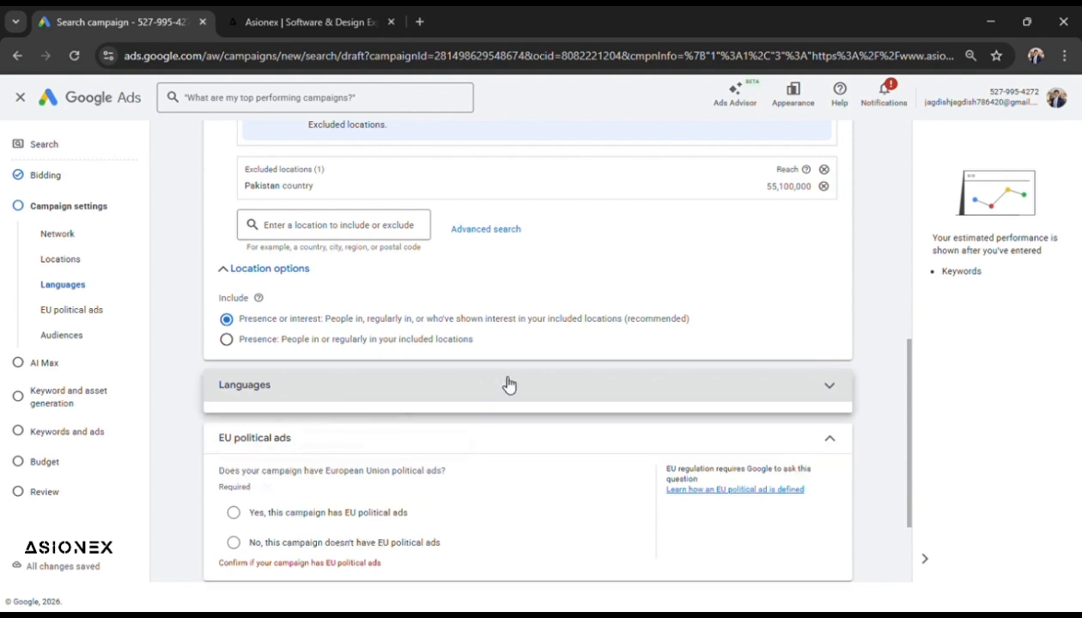
click(396, 455)
text(hind)
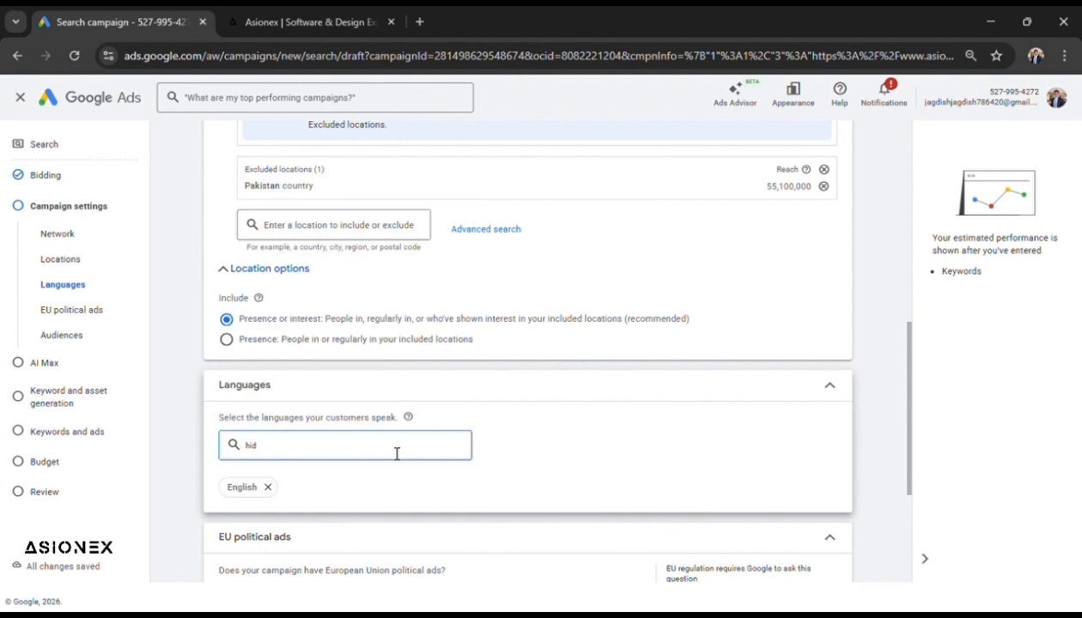
click(239, 477)
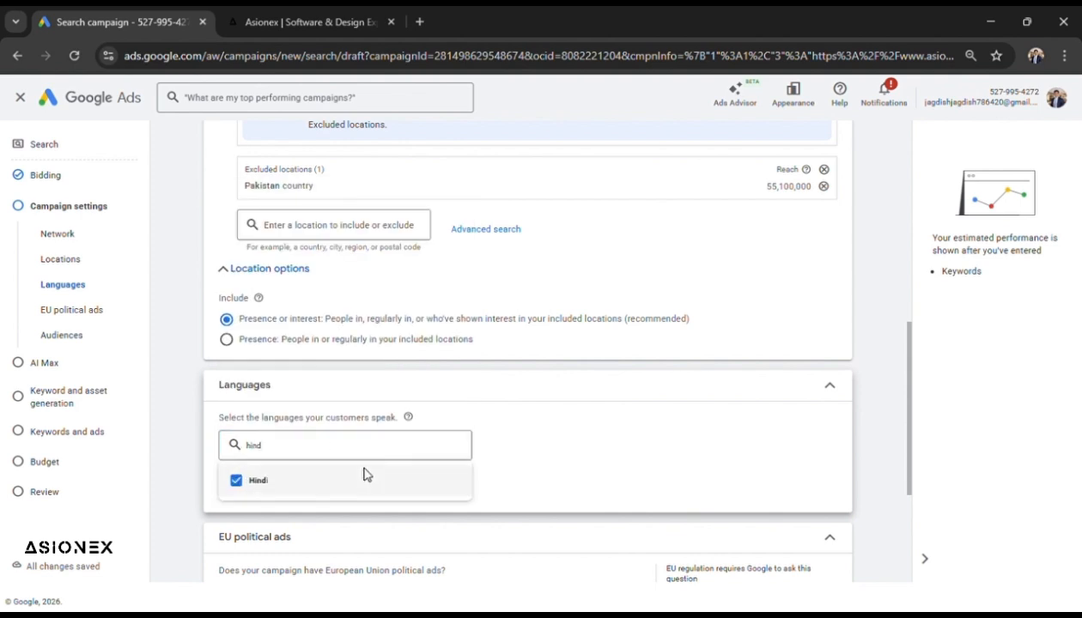
click(534, 476)
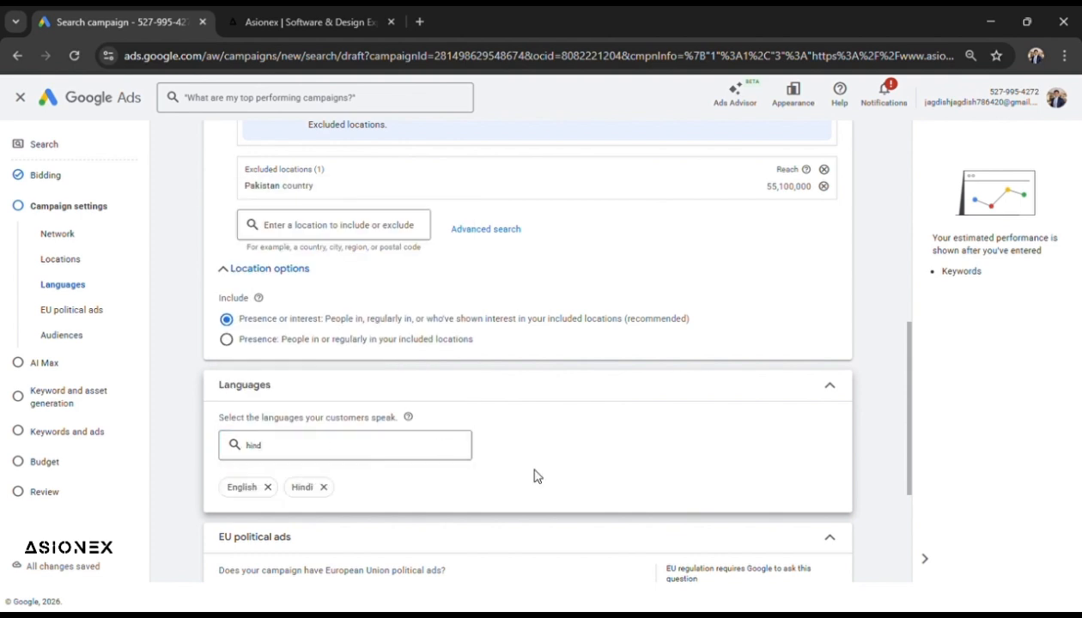
Declare that the campaign doesn't have EU political ads and continue to the AI Max settings
scroll(534, 476, down, 3)
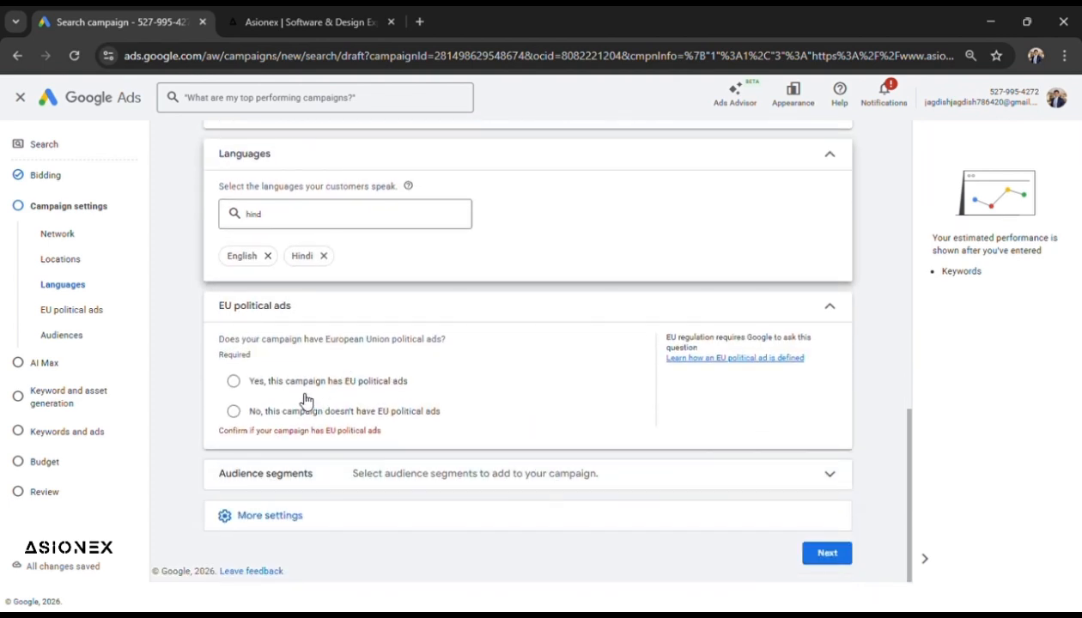
click(233, 412)
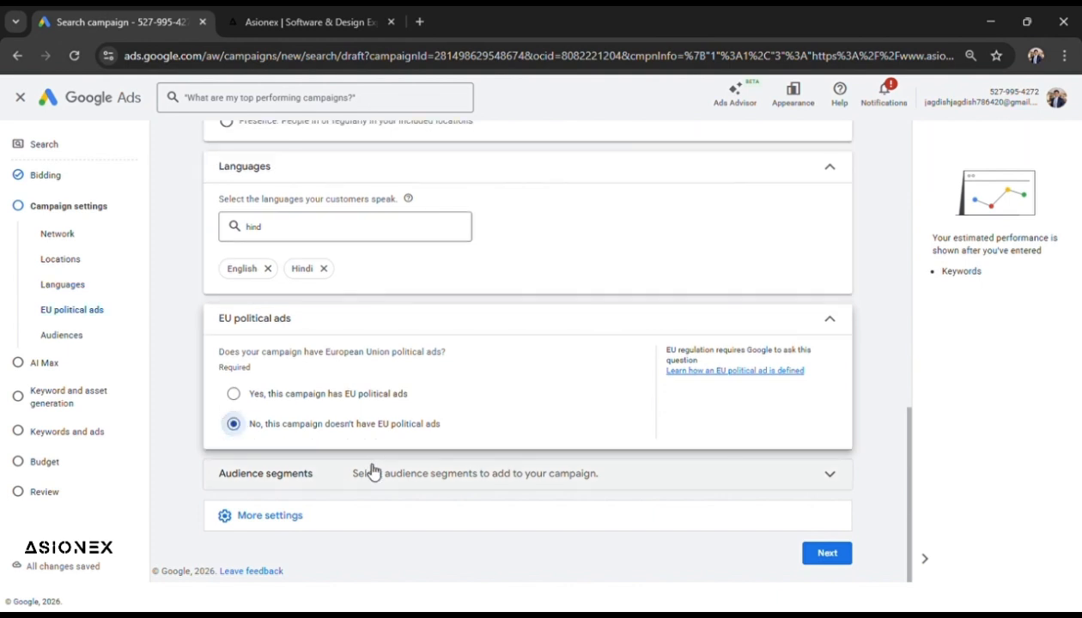
click(840, 554)
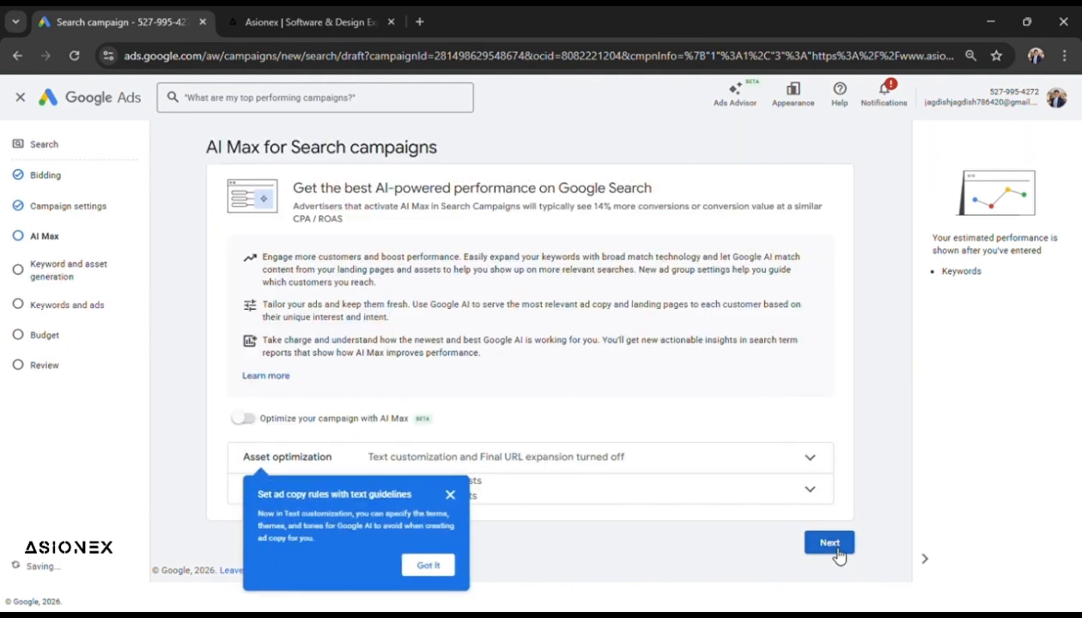
Go back to the campaign's audience segments, examine the segment search and the Targeting and Observation options, and return to AI Max
click(103, 210)
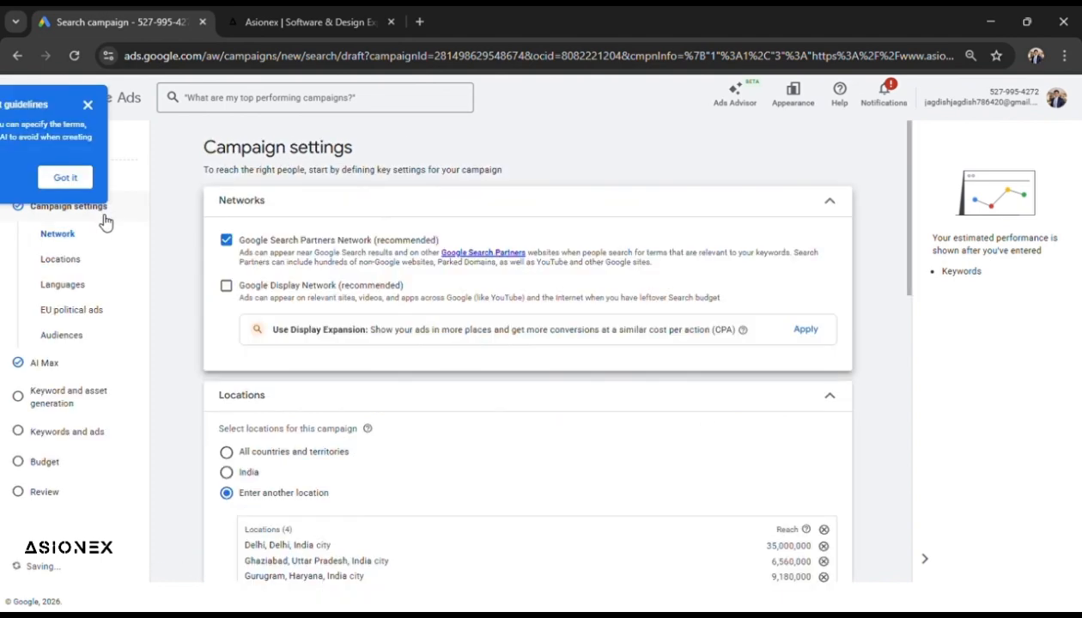
click(91, 343)
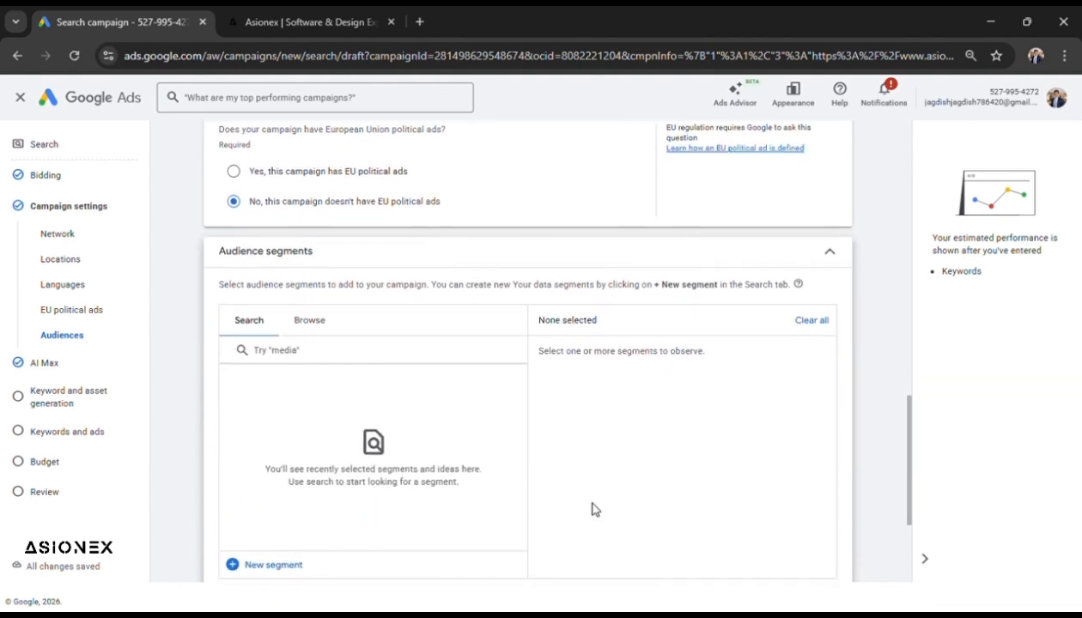
scroll(595, 509, down, 1)
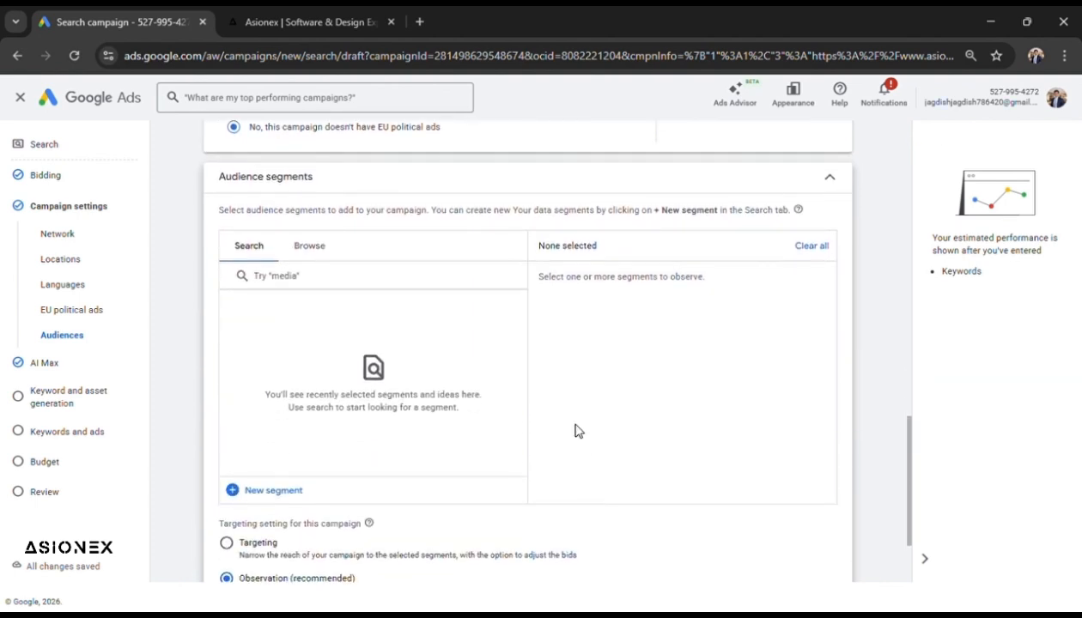
scroll(578, 431, down, 2)
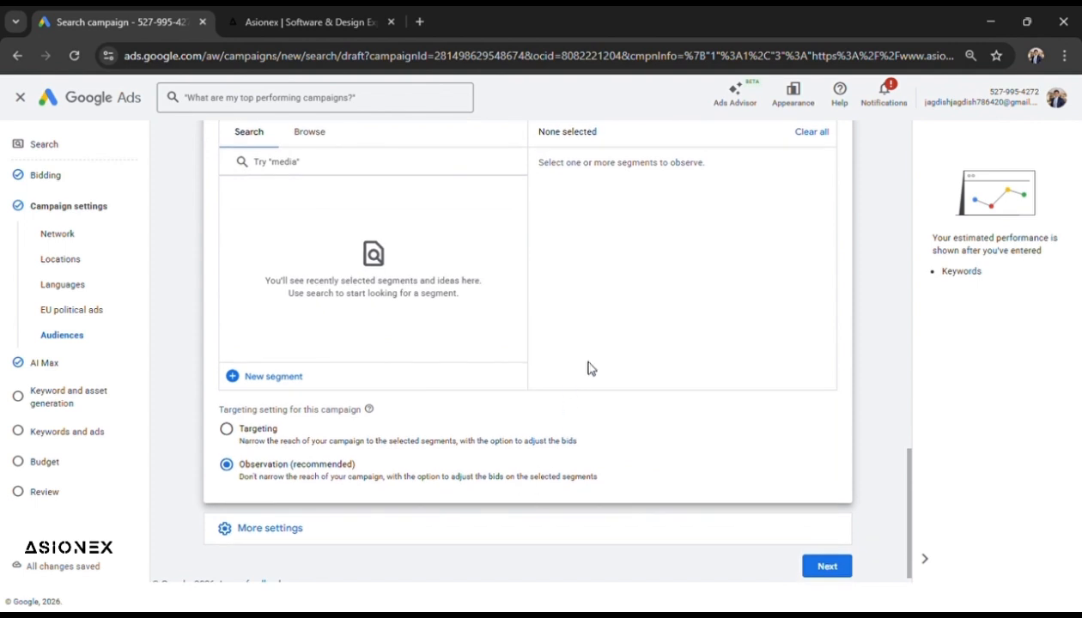
scroll(586, 368, up, 1)
scroll(589, 368, down, 1)
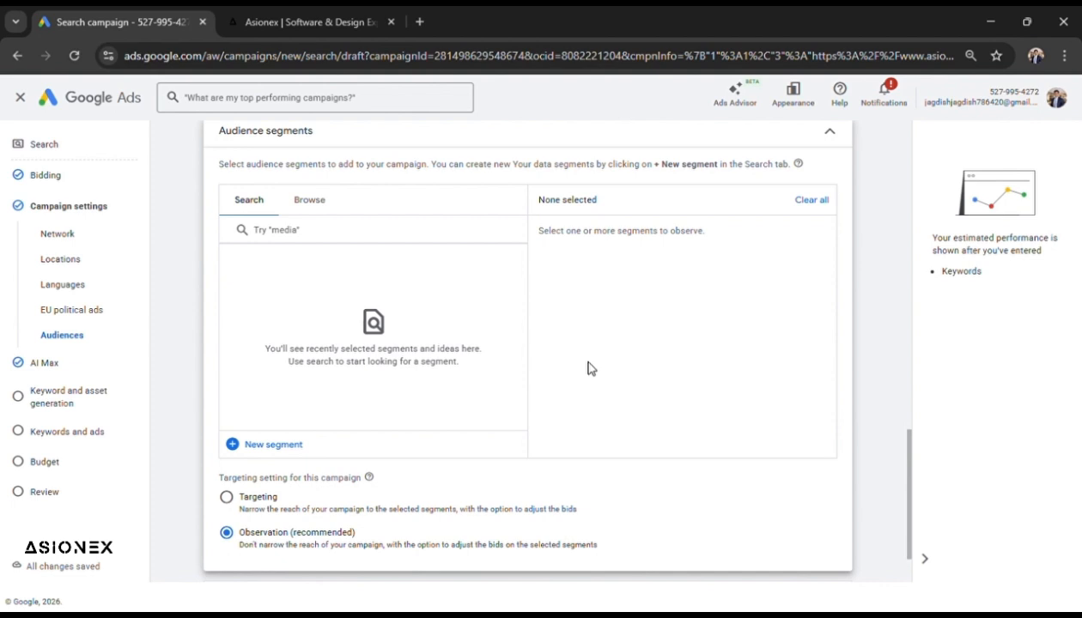
scroll(589, 369, up, 1)
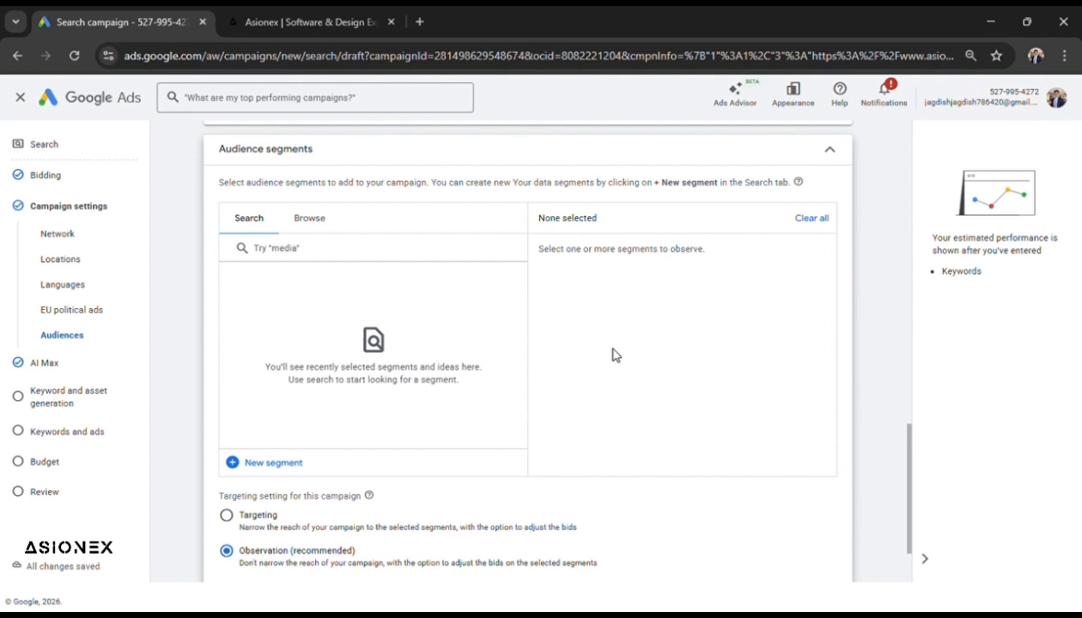
scroll(615, 355, down, 1)
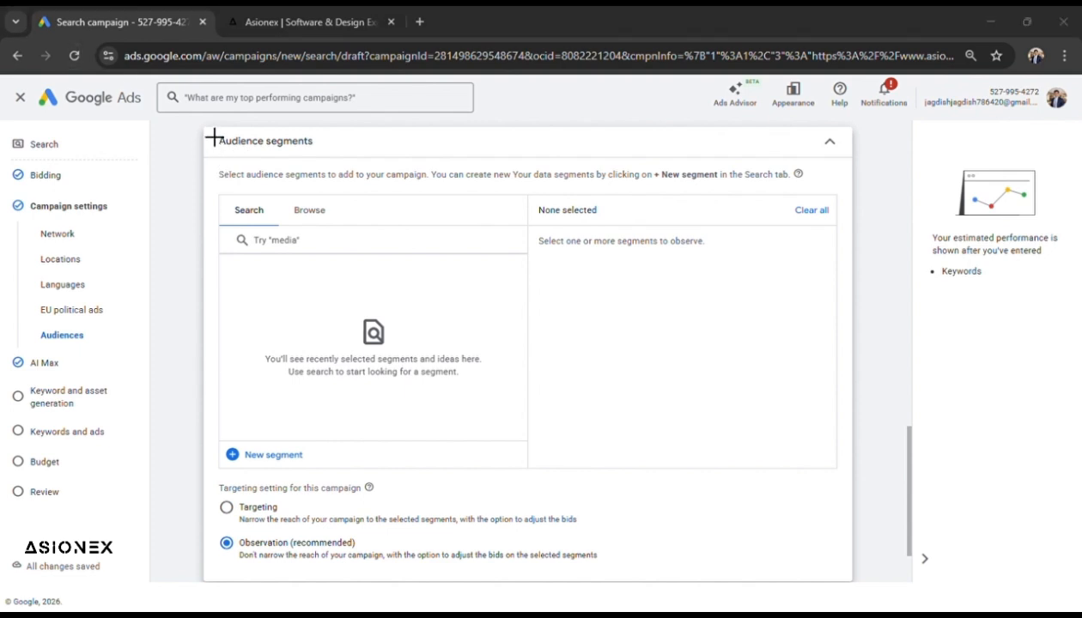
scroll(214, 138, down, 2)
click(829, 549)
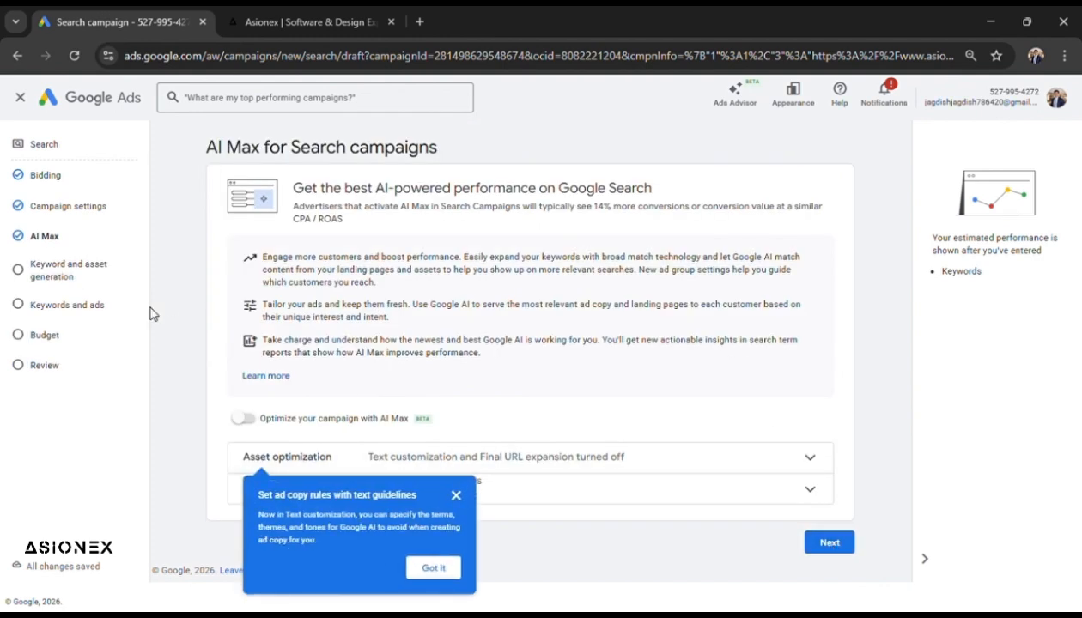
Move past AI Max without turning it on and generate keywords and ad assets from the prefilled product URL and description
click(456, 496)
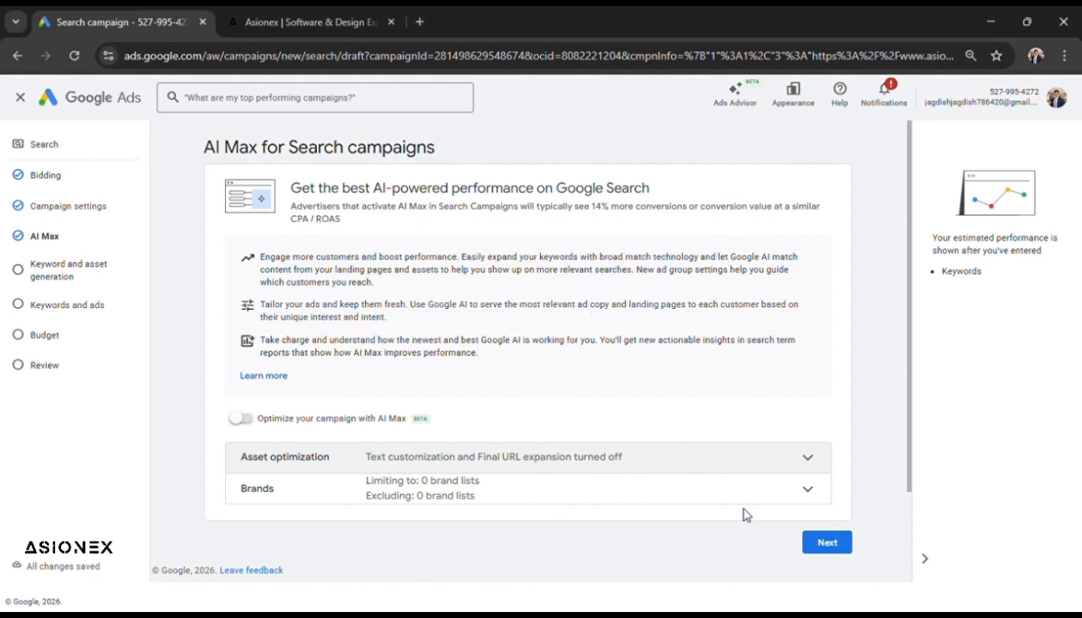
scroll(713, 537, down, 2)
click(837, 486)
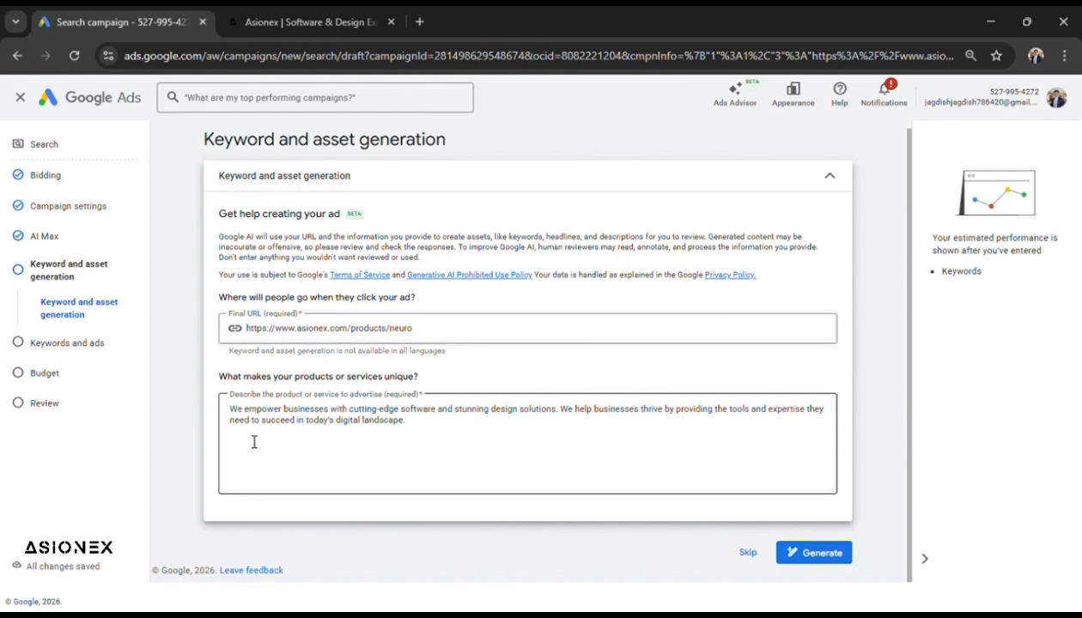
click(313, 443)
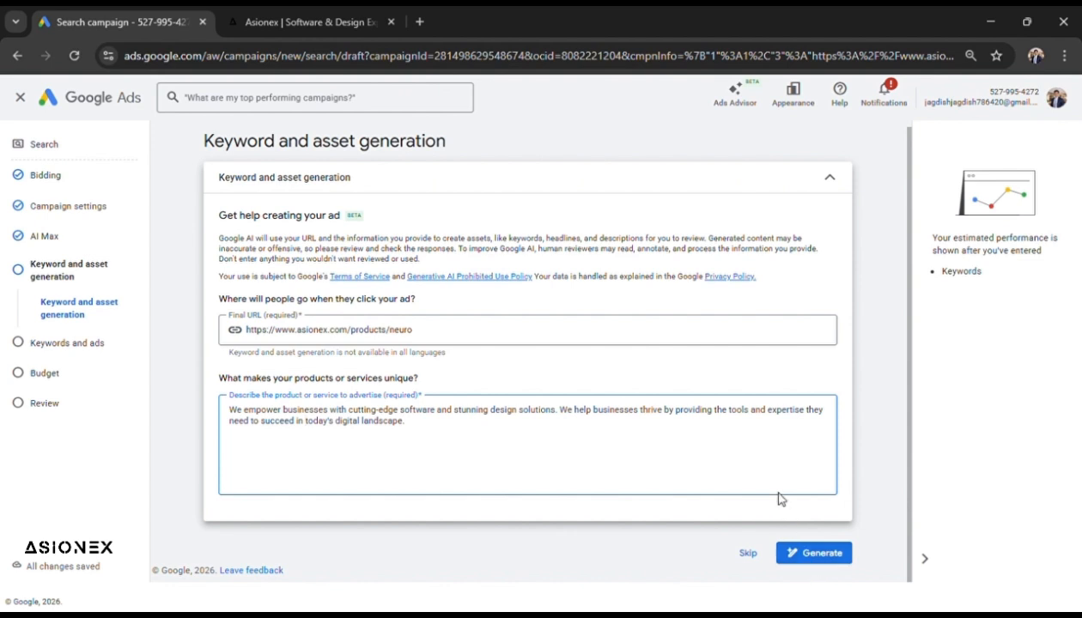
click(800, 561)
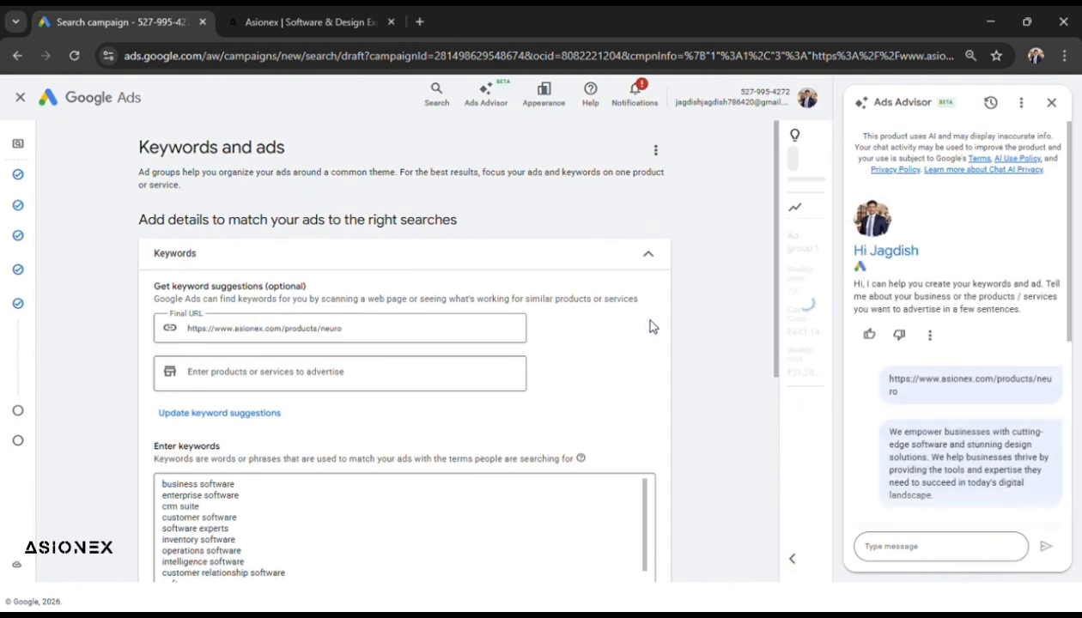
Examine the suggested keywords, the ad strength section and the sitelinks of the ad group
scroll(601, 355, down, 1)
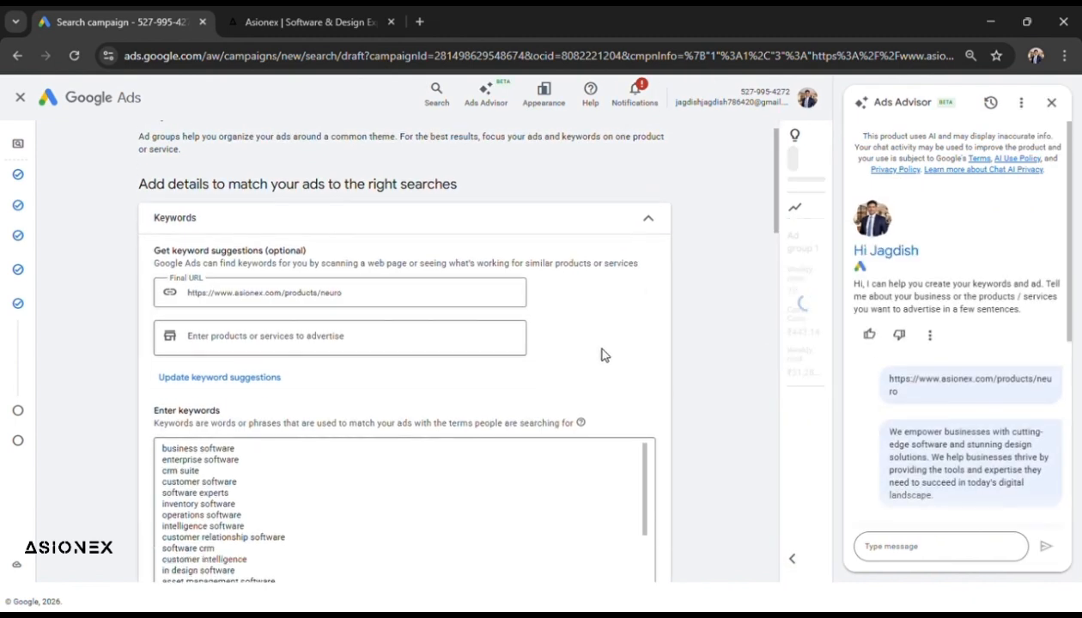
scroll(605, 355, down, 1)
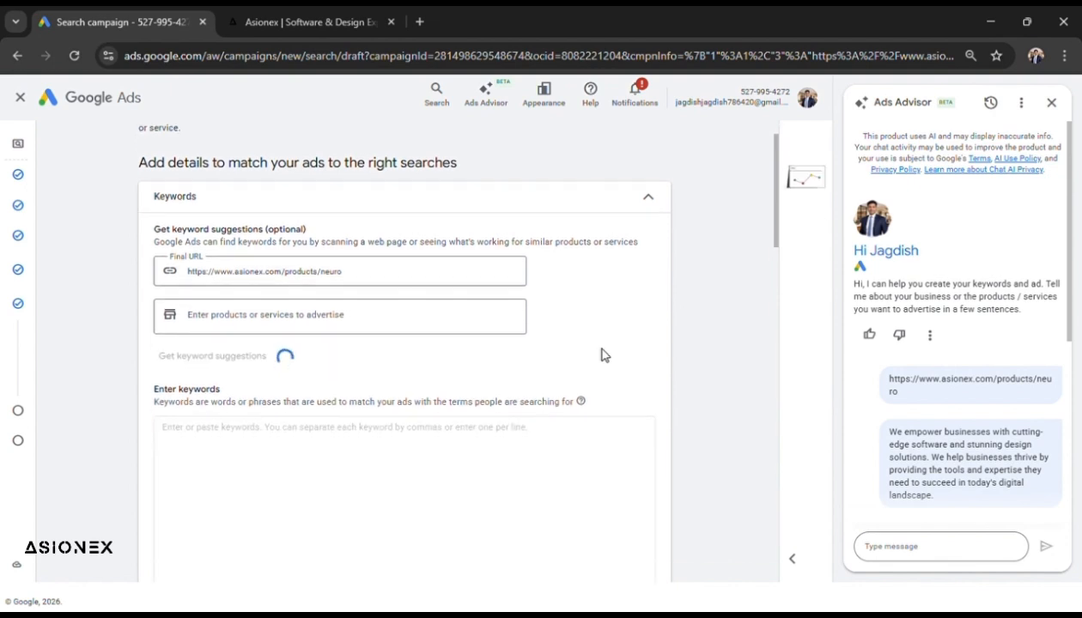
scroll(604, 354, down, 3)
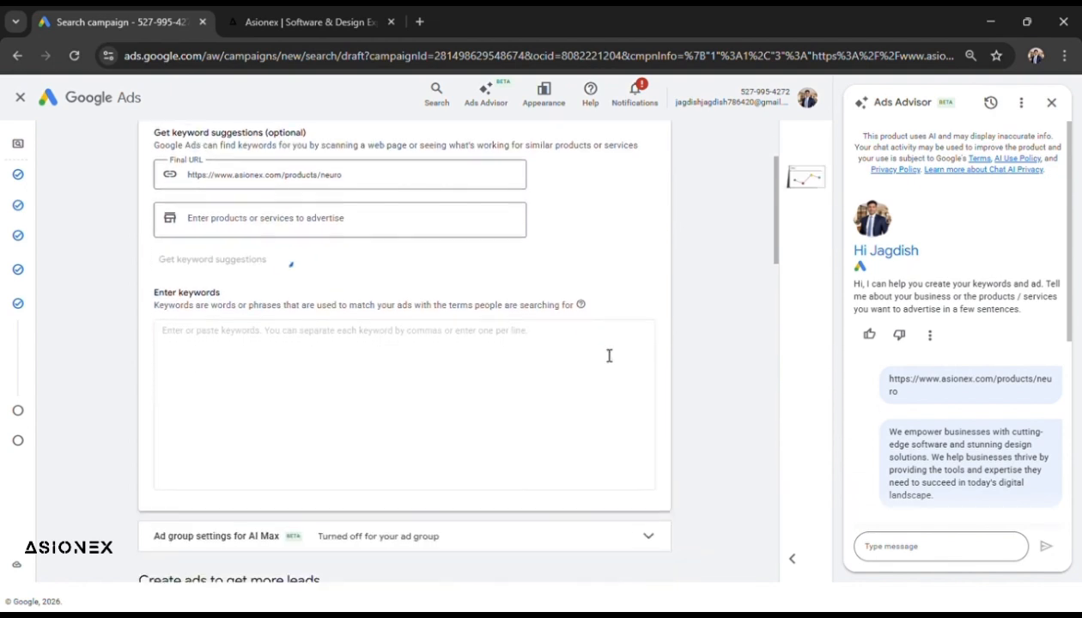
scroll(608, 355, down, 1)
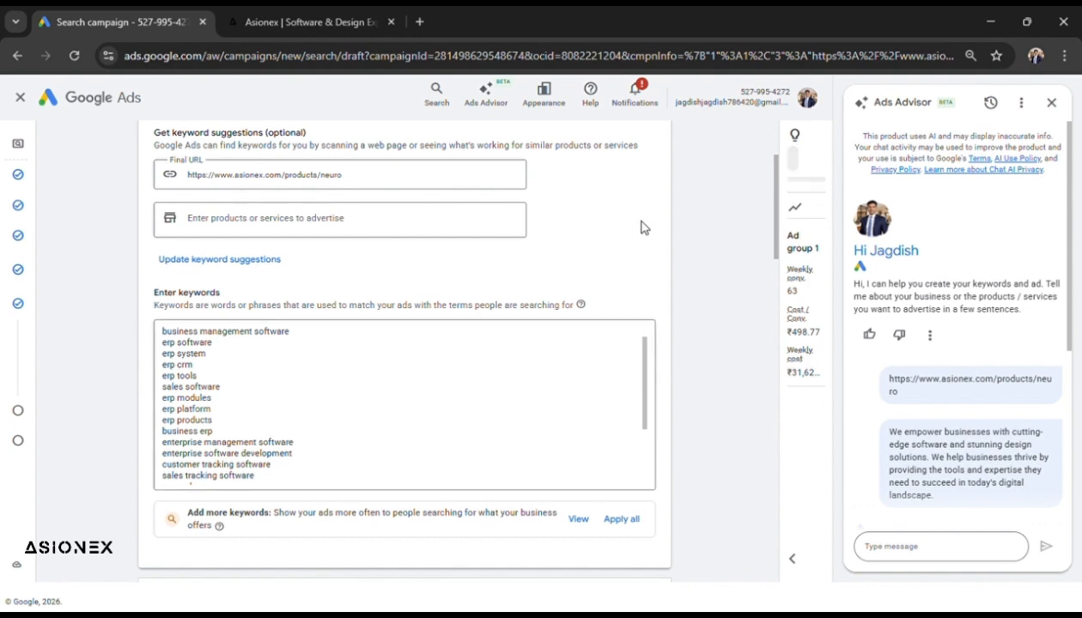
scroll(643, 227, down, 1)
scroll(726, 328, down, 2)
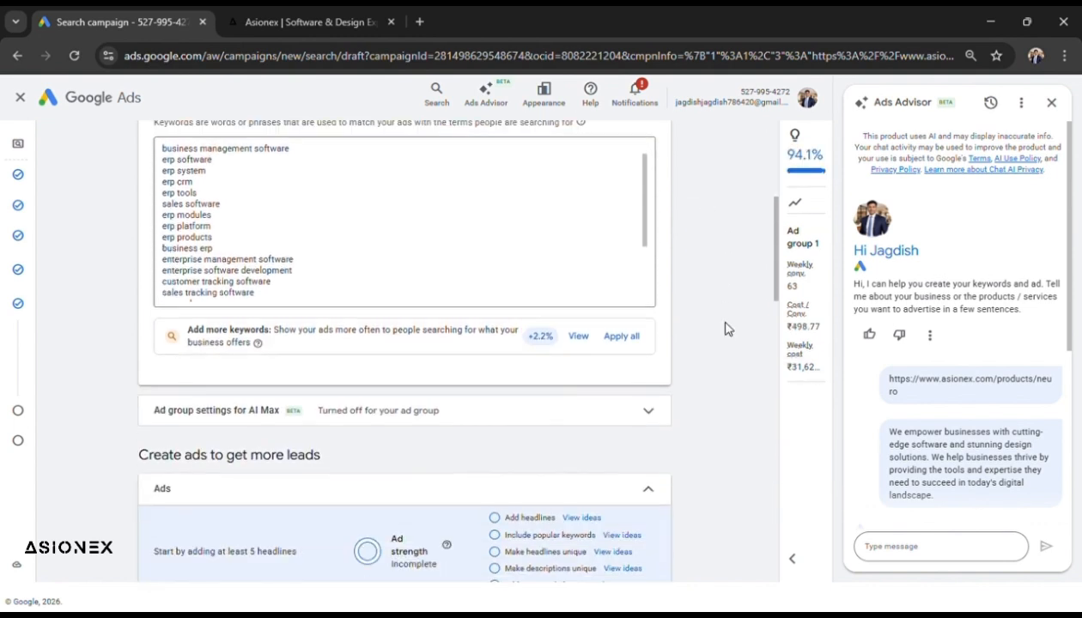
scroll(726, 327, down, 9)
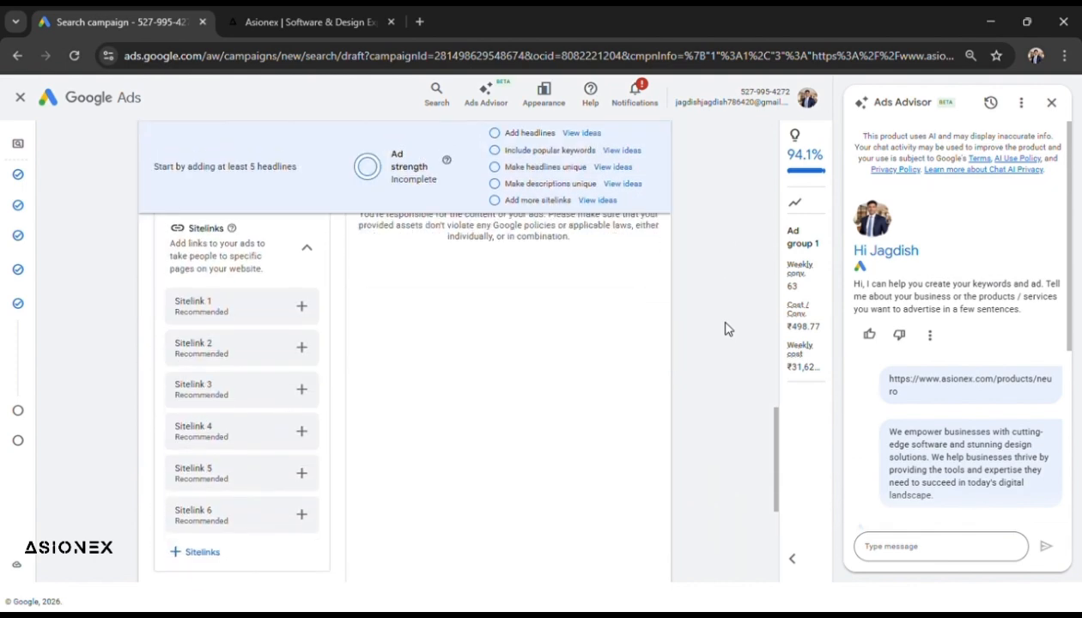
scroll(726, 328, down, 1)
scroll(726, 328, up, 12)
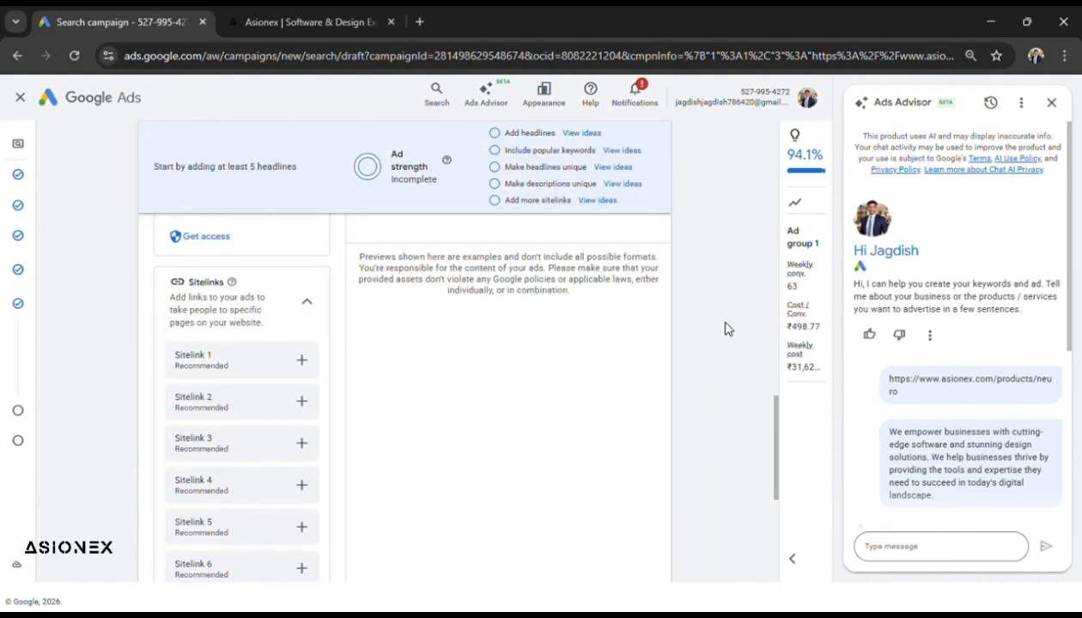
scroll(726, 328, up, 5)
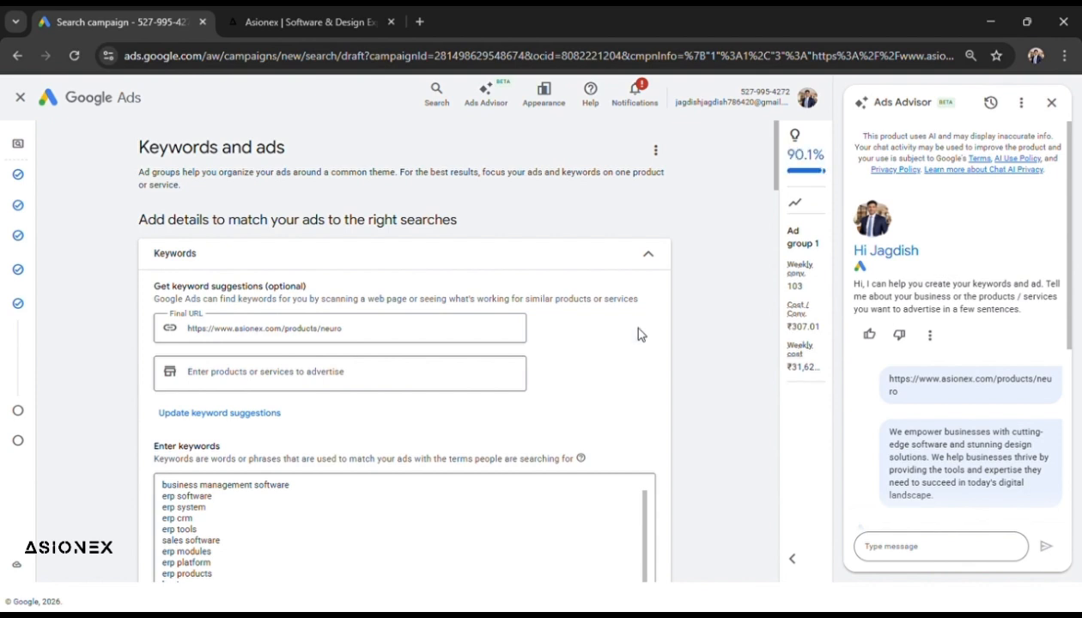
Add "crm" and "website development" as products or services to advertise for the keyword suggestions
click(269, 381)
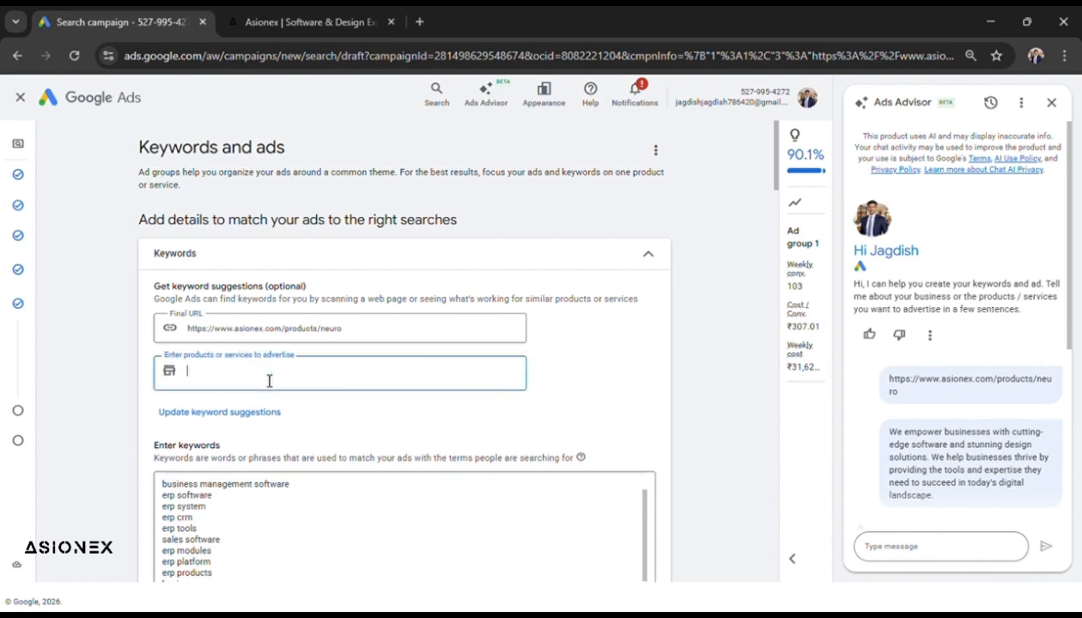
text(crm)
key(Return)
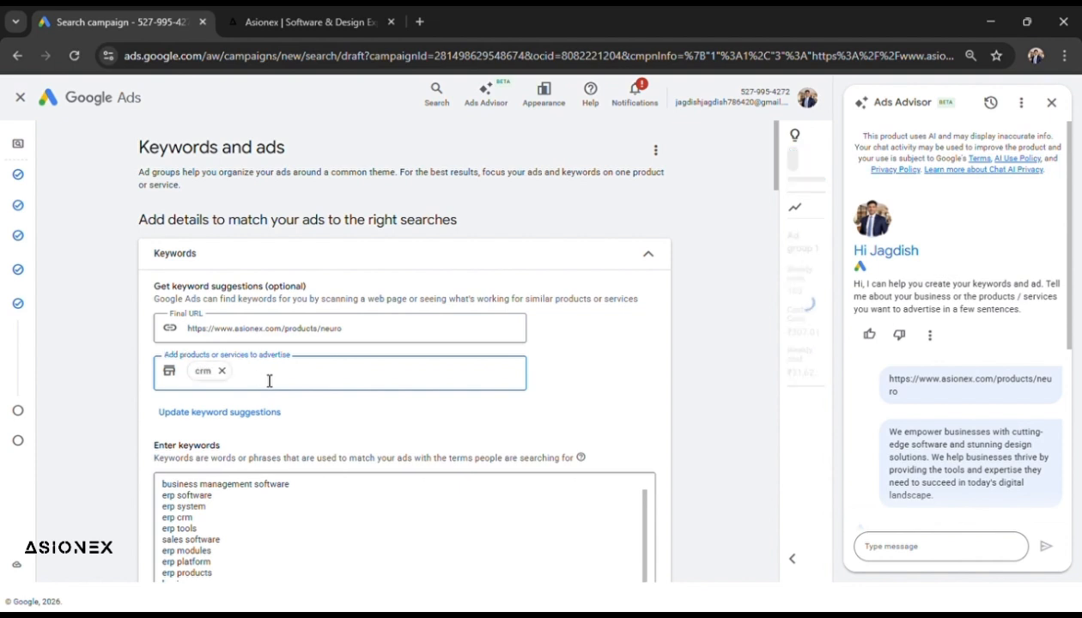
text(websi)
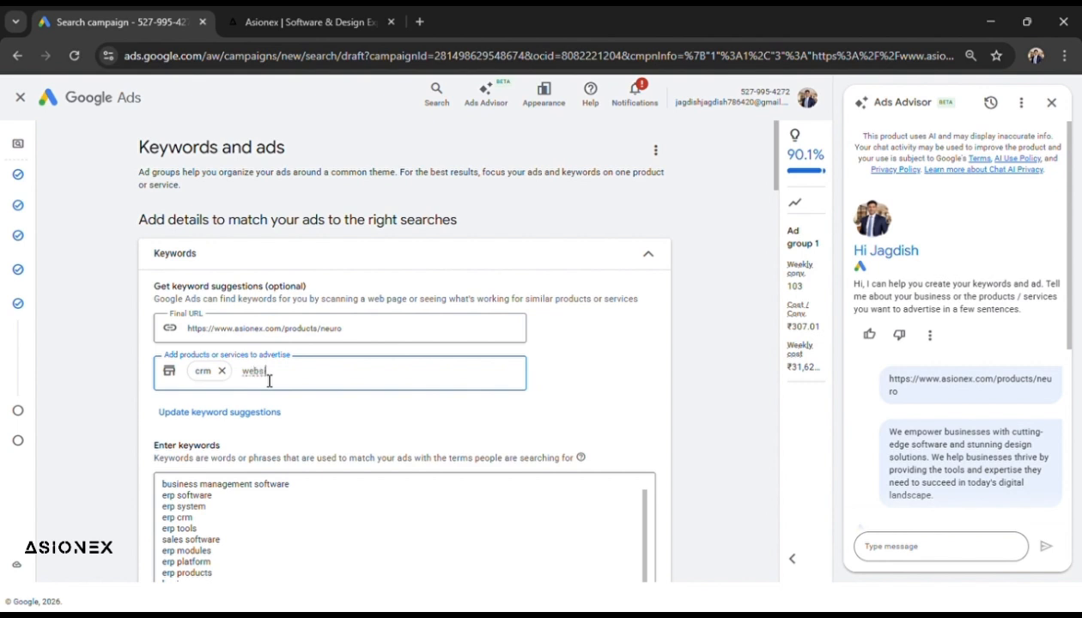
text(te)
scroll(207, 518, down, 6)
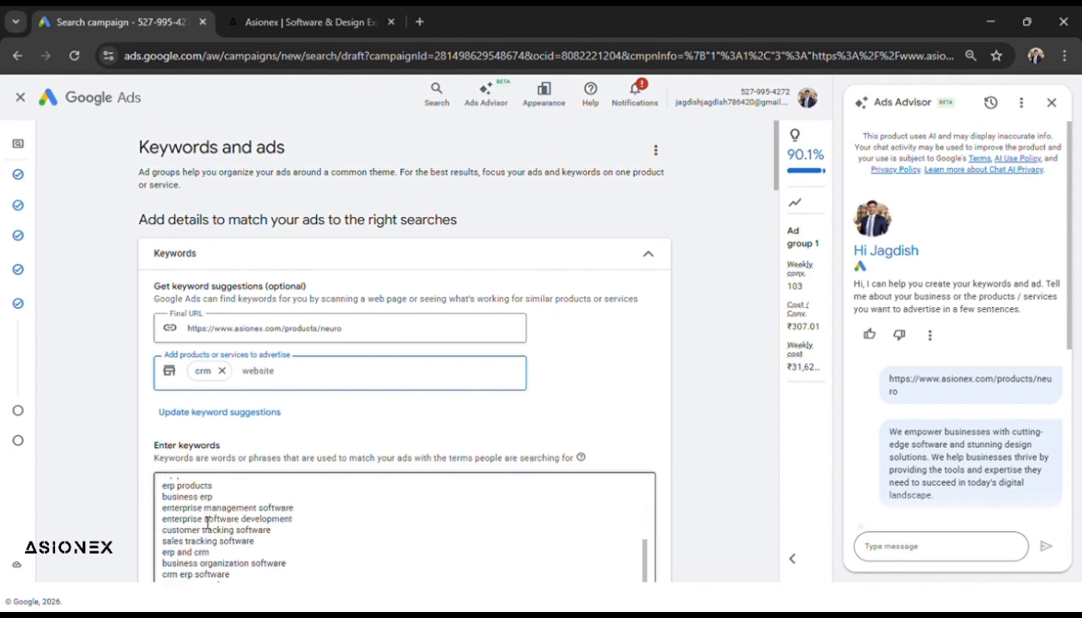
scroll(495, 470, up, 5)
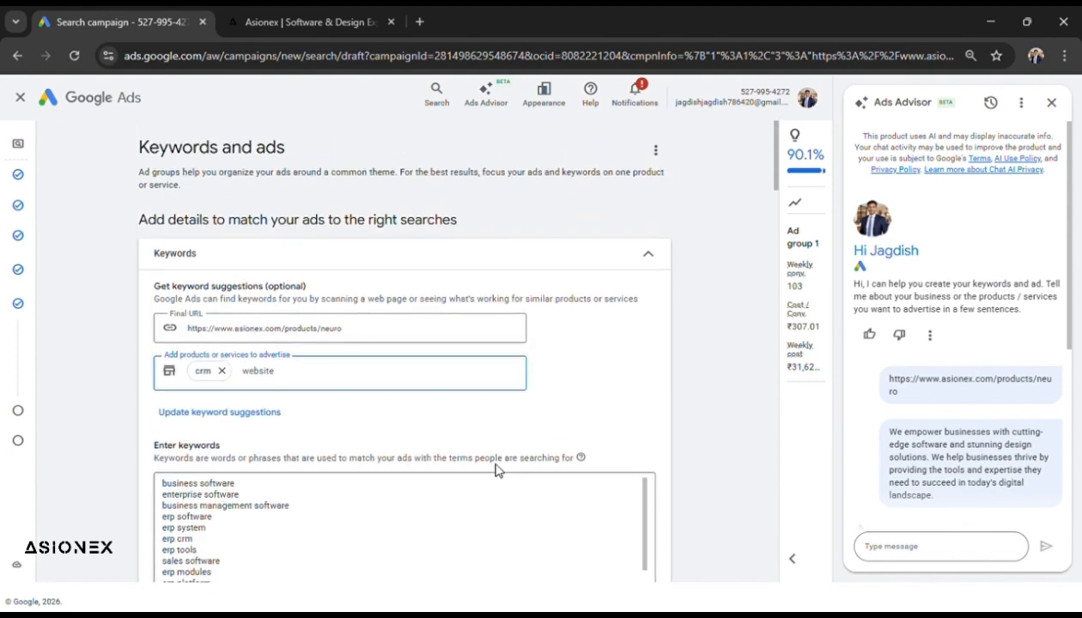
text(development)
key(Return)
Examine the ad's strength, final URL, display path, suggested headlines, descriptions, business name section and sitelinks
scroll(400, 433, down, 1)
scroll(276, 345, down, 6)
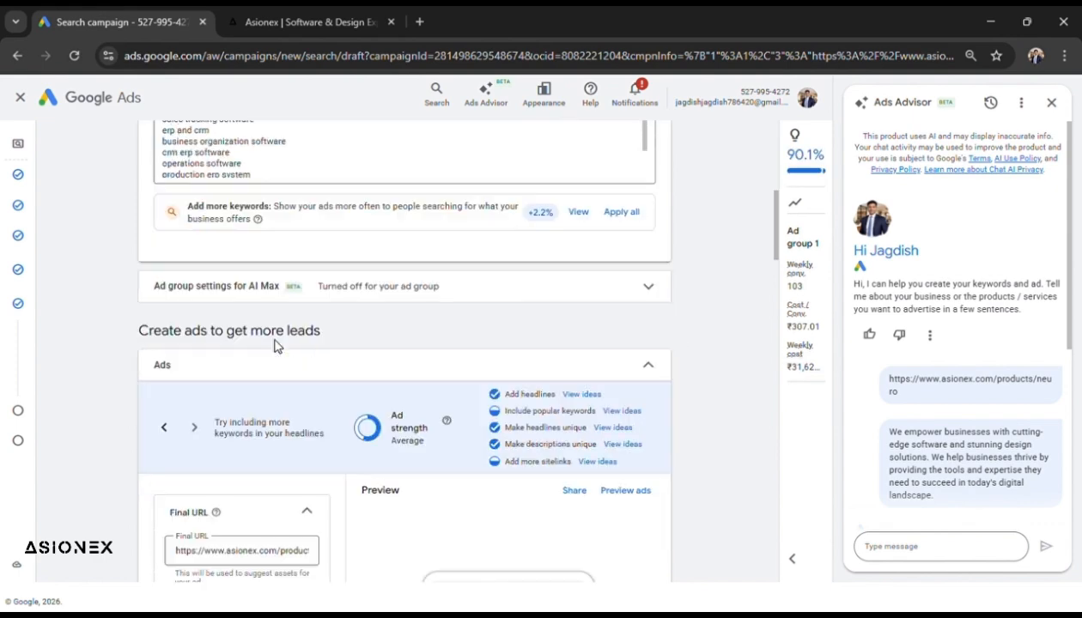
scroll(384, 439, down, 2)
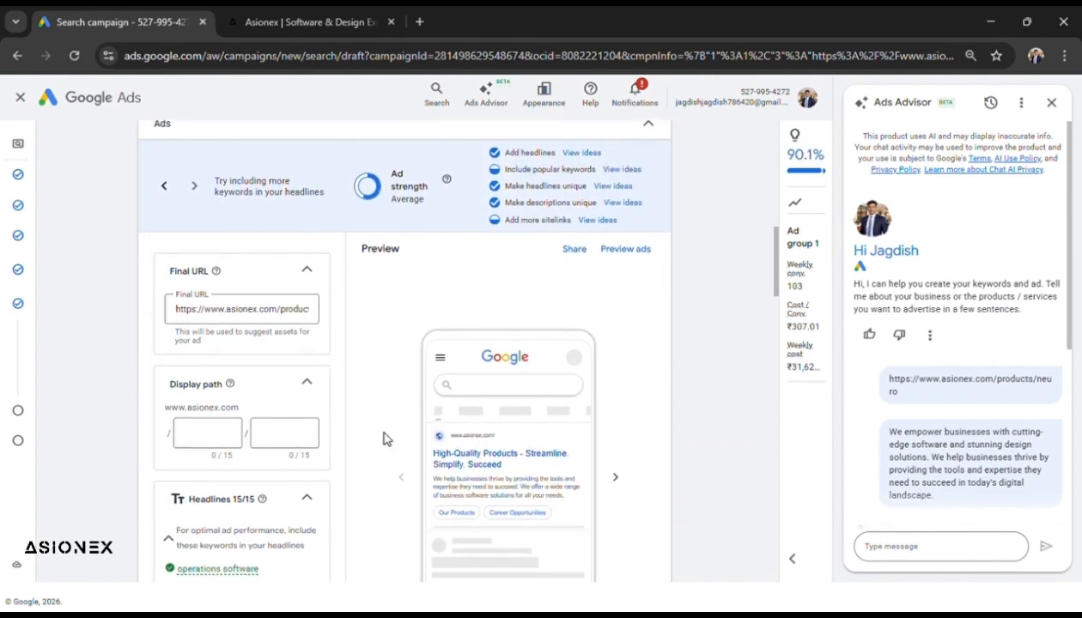
scroll(383, 438, down, 1)
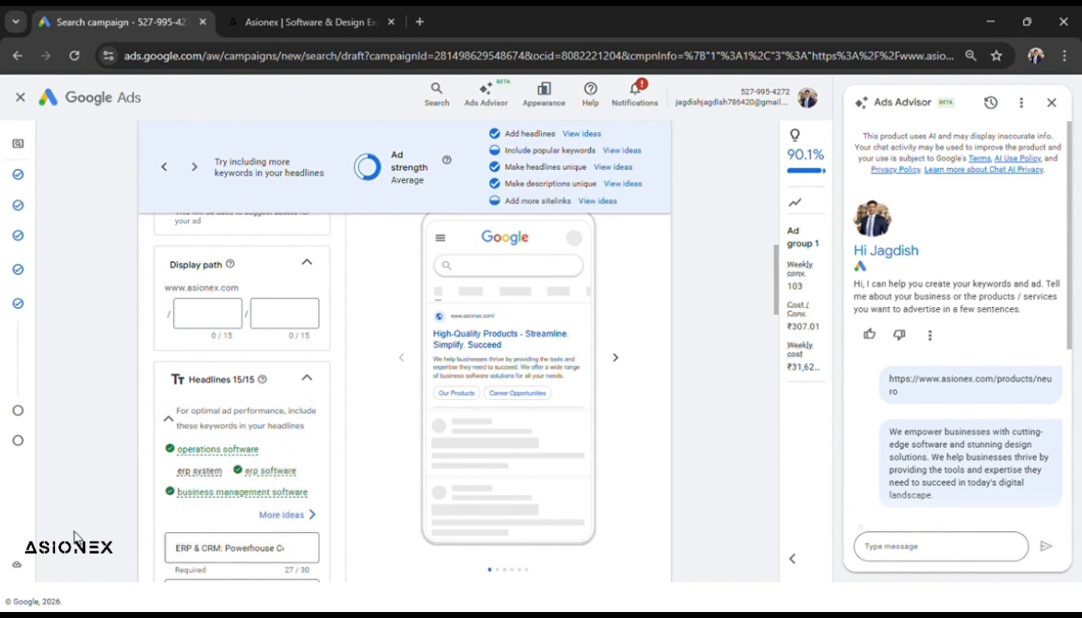
scroll(140, 543, down, 2)
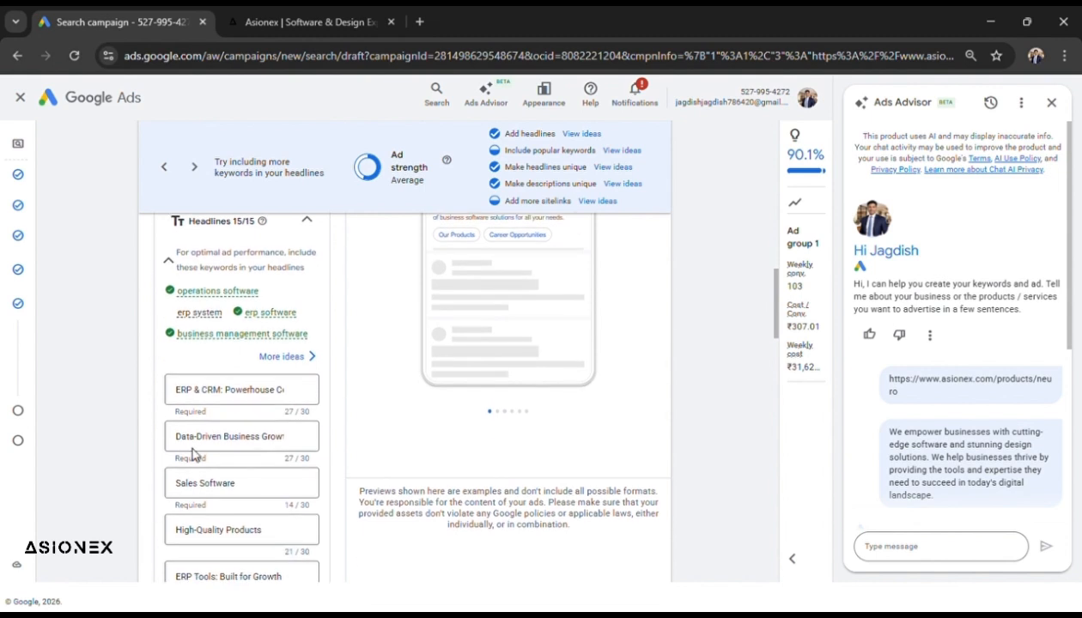
scroll(292, 493, down, 4)
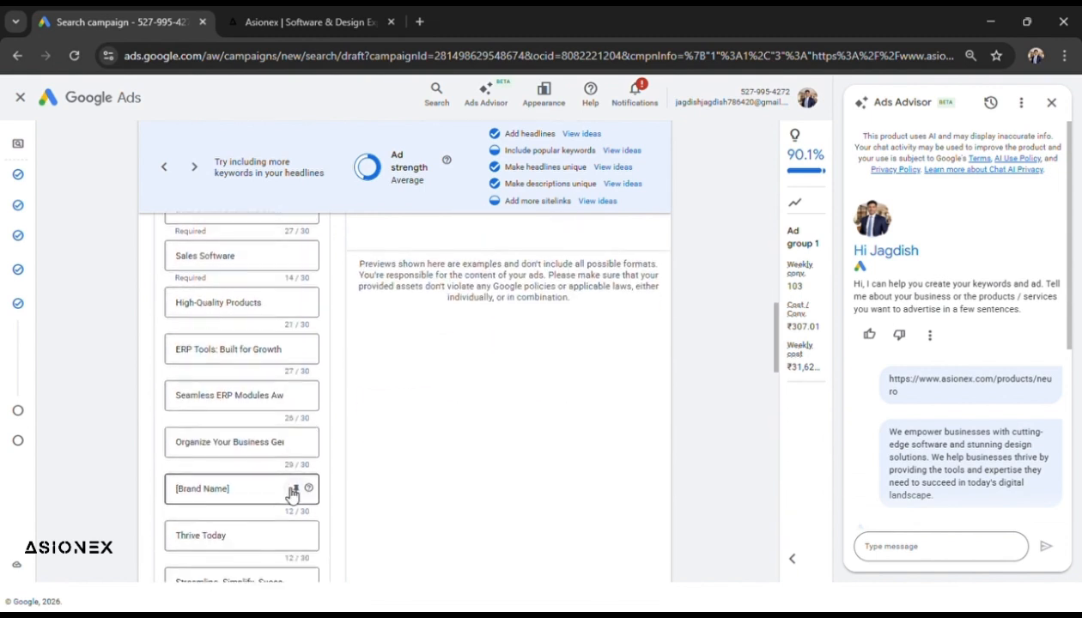
scroll(287, 495, down, 4)
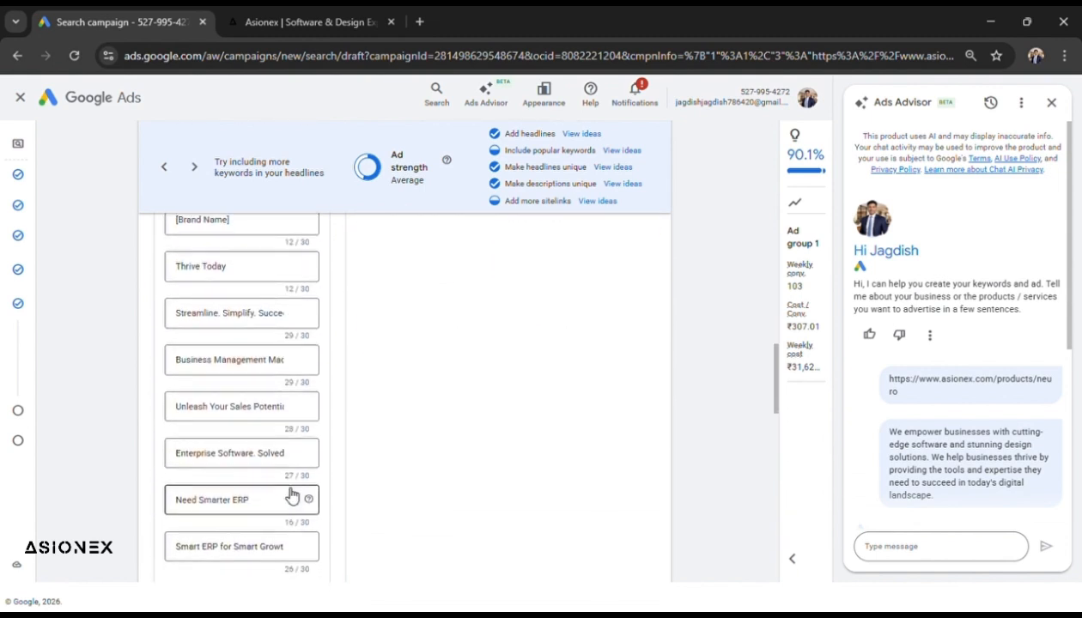
scroll(290, 496, down, 4)
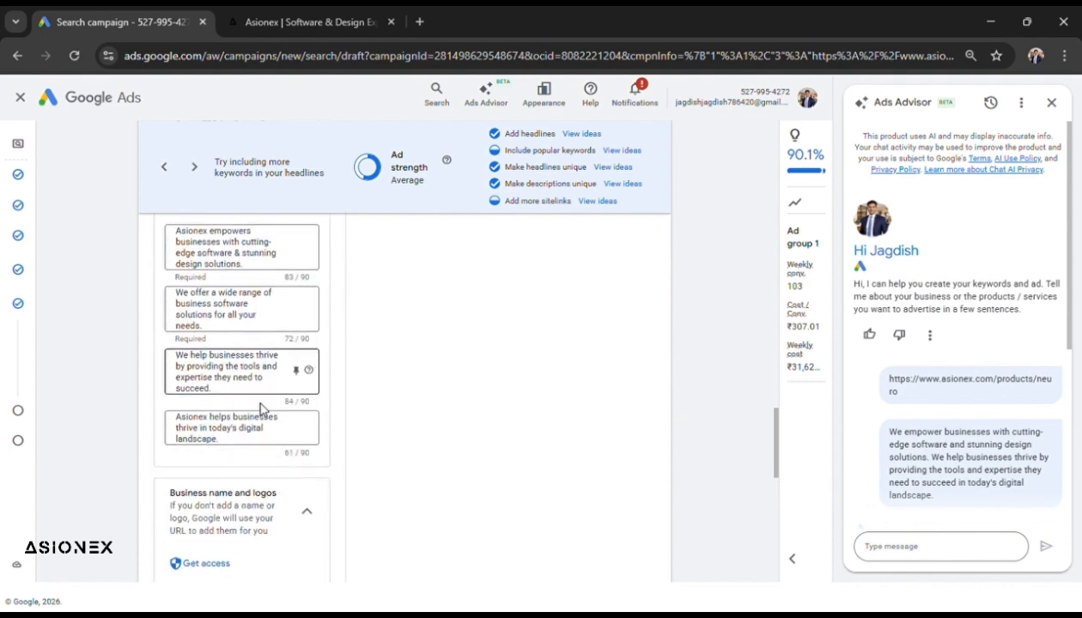
scroll(239, 474, down, 3)
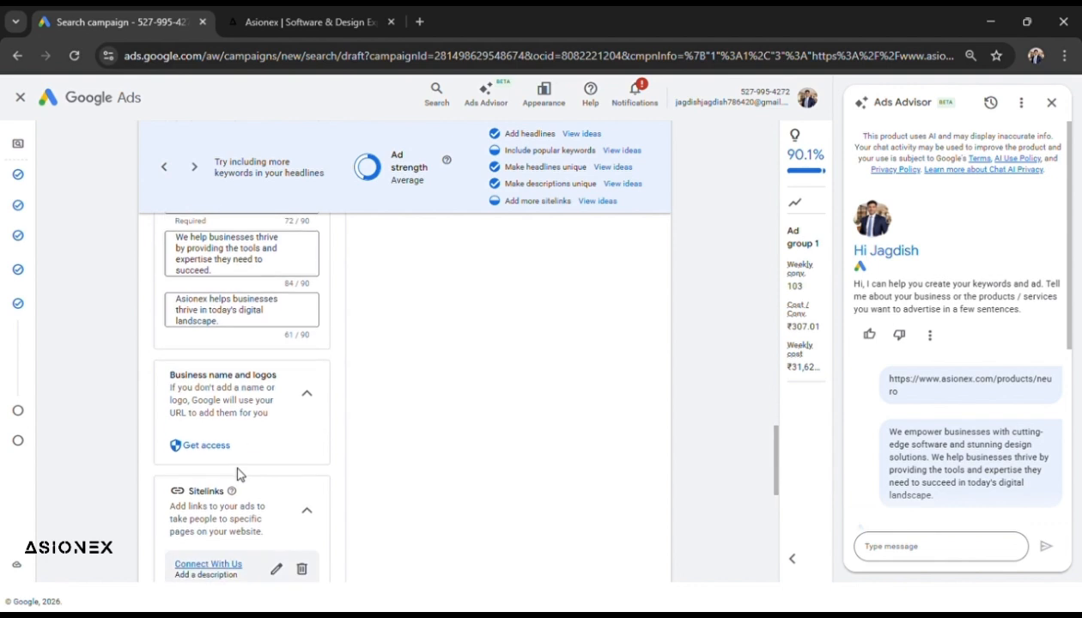
scroll(238, 474, down, 3)
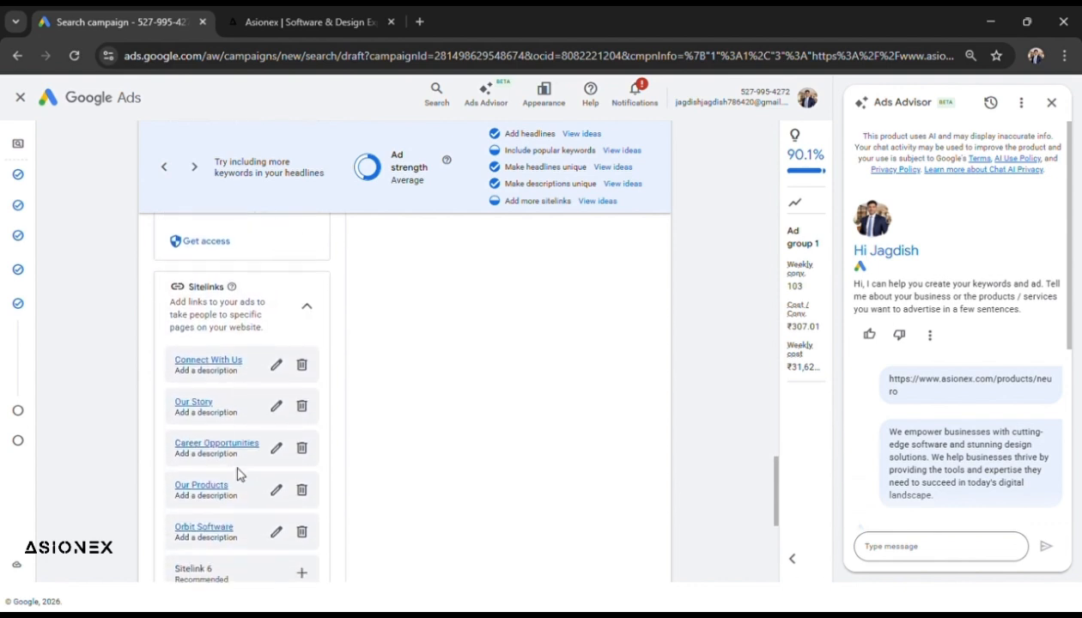
Accept the keywords and ad as they are, move on to the campaign budget and confirm the account holder's identity
scroll(241, 475, down, 3)
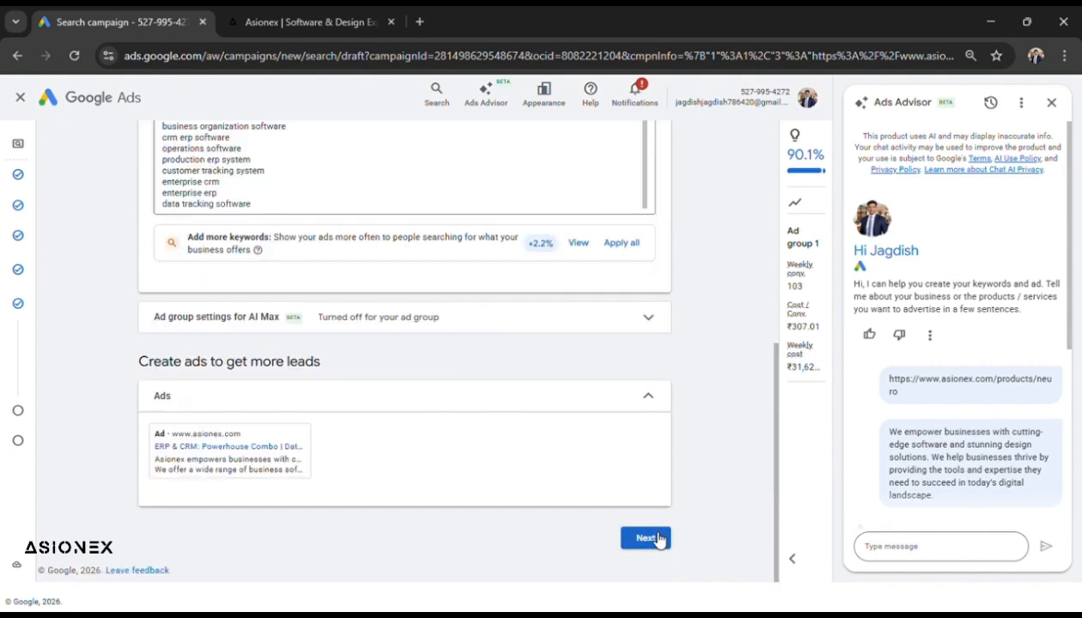
click(642, 539)
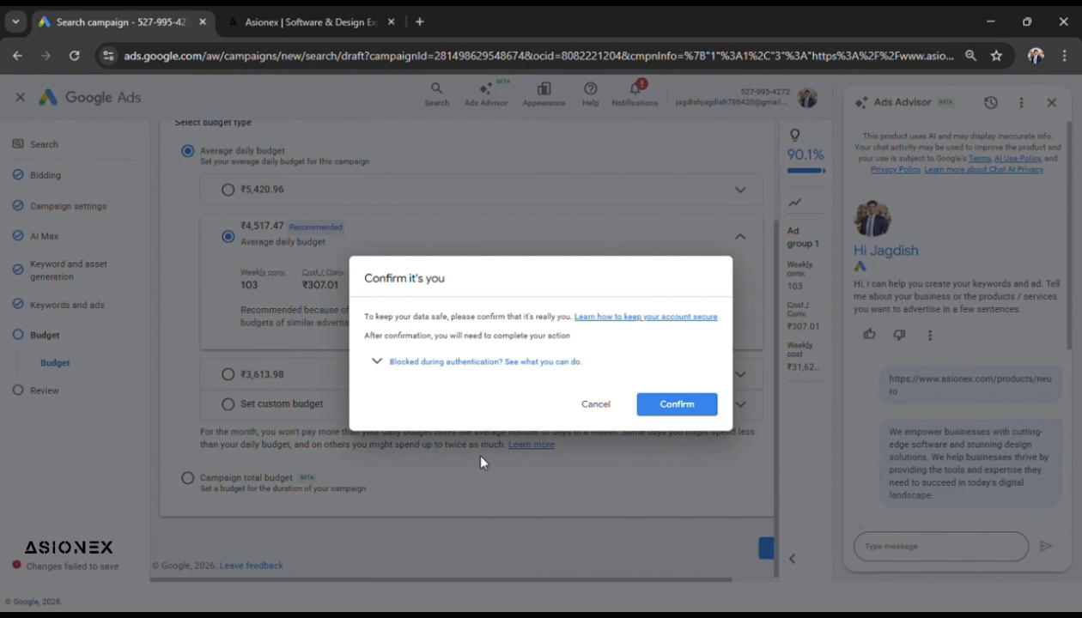
click(666, 405)
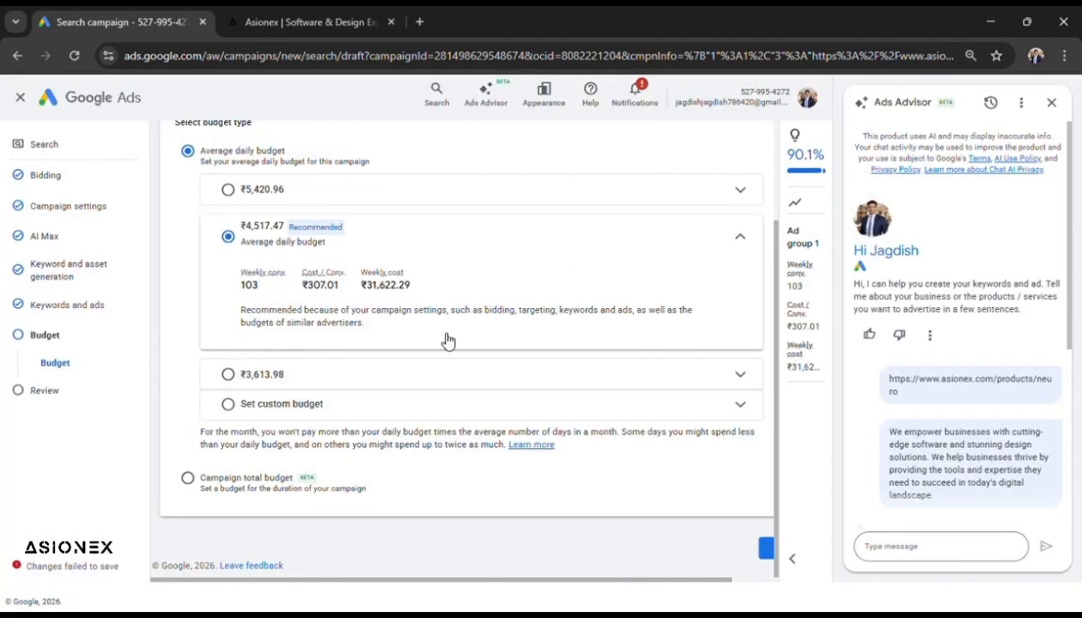
Set a custom average daily budget of ₹400.47 for the campaign
scroll(448, 341, up, 1)
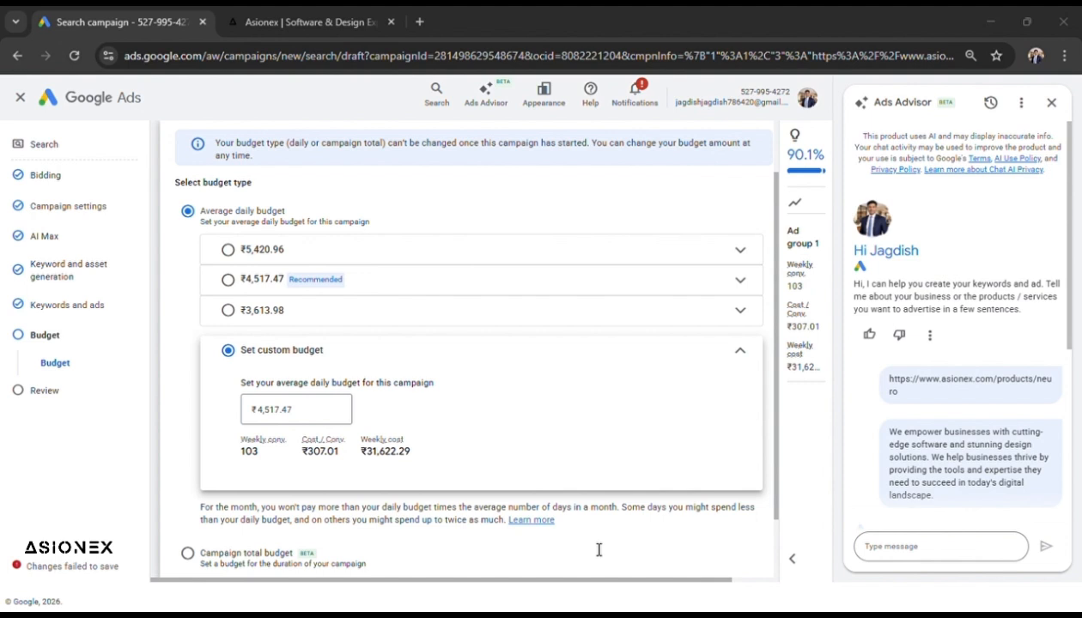
click(362, 311)
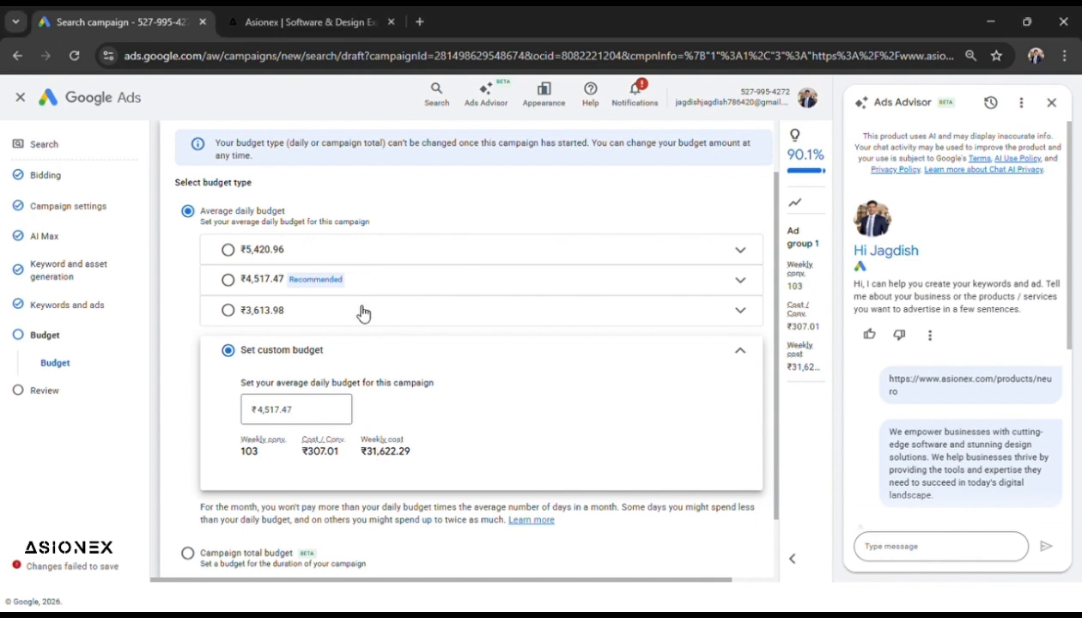
scroll(421, 399, down, 2)
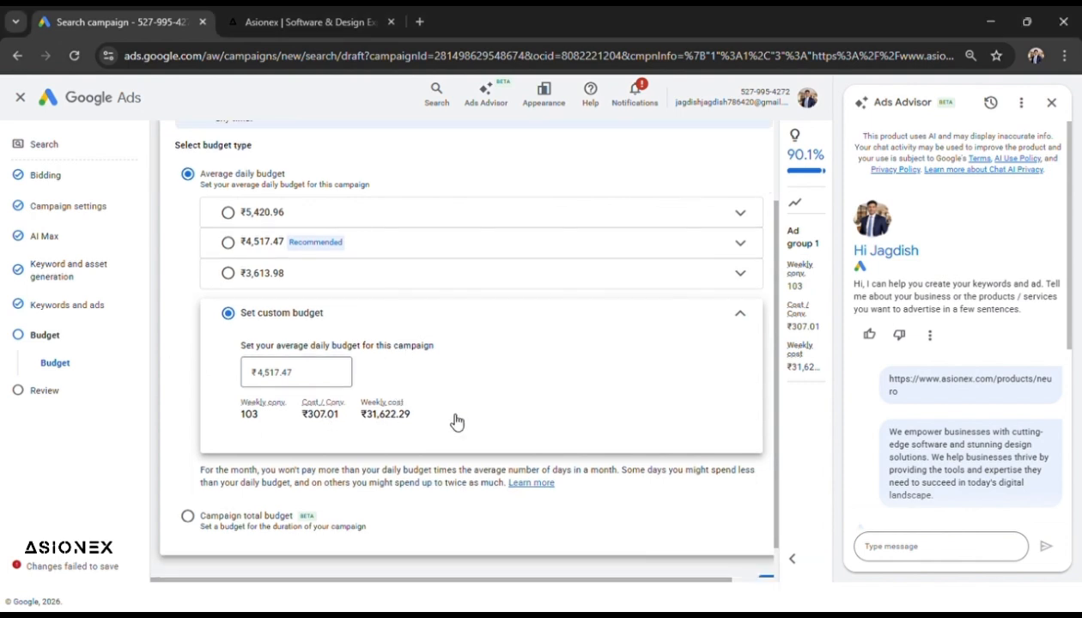
click(431, 367)
click(280, 371)
key(BackSpace)
key(BackSpace)
key(BackSpace)
text(00)
click(379, 398)
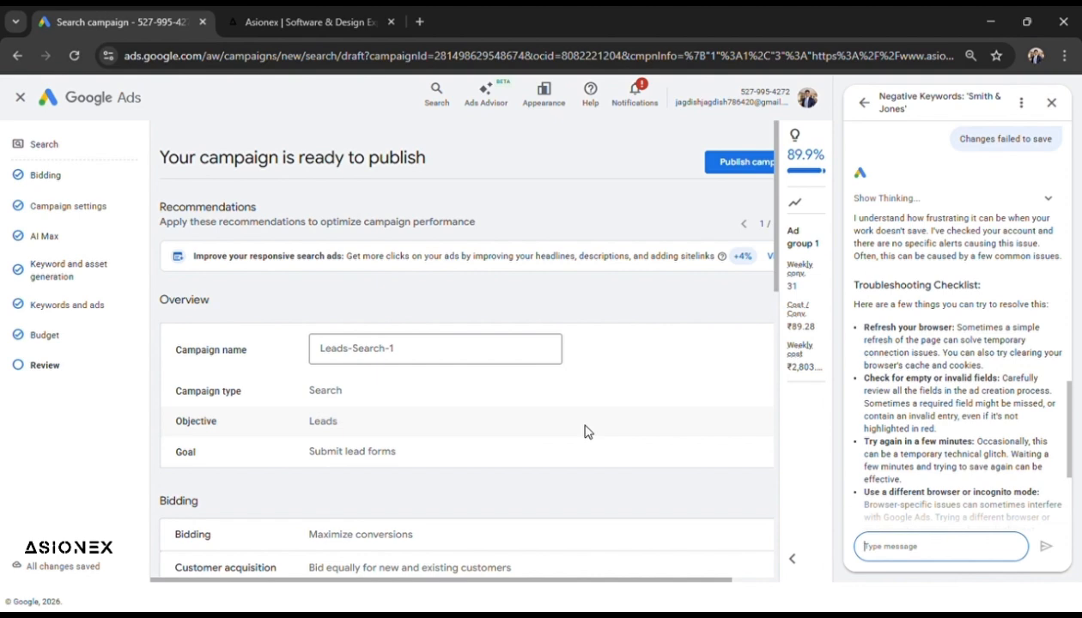
Review the summary of the Leads-Search-1 campaign and publish it
scroll(584, 431, down, 10)
click(684, 517)
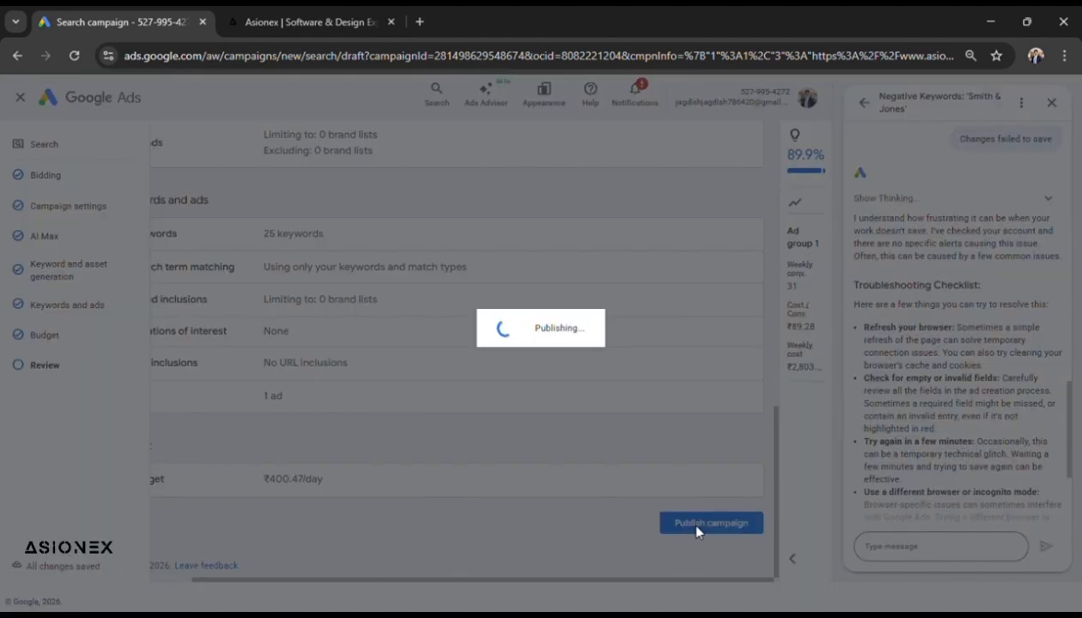